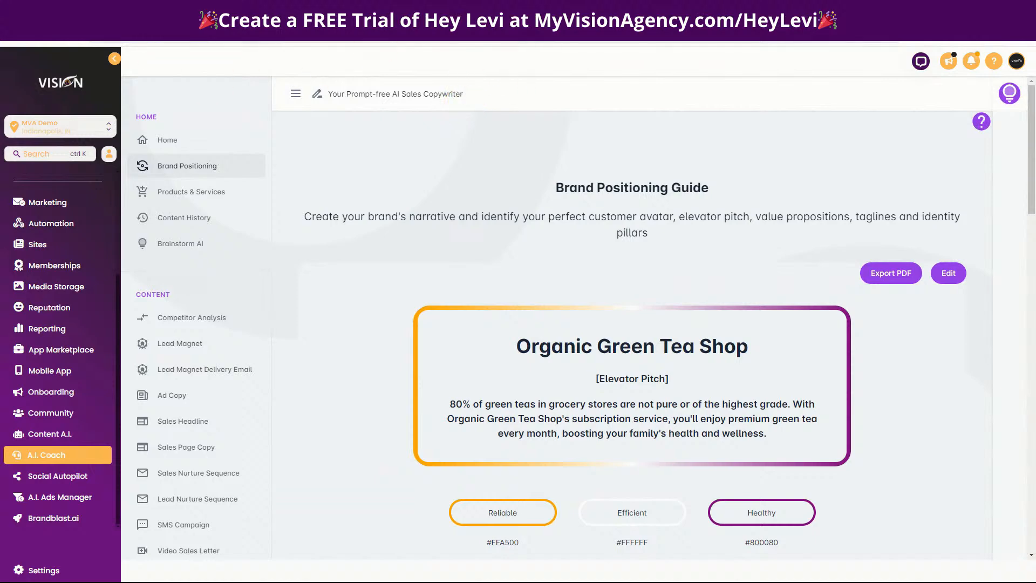
View the HeyLevi sign-up page for High Level agencies, and return to the Brand Positioning Guide
{"action": "left_click", "coordinate": [329, 9]}
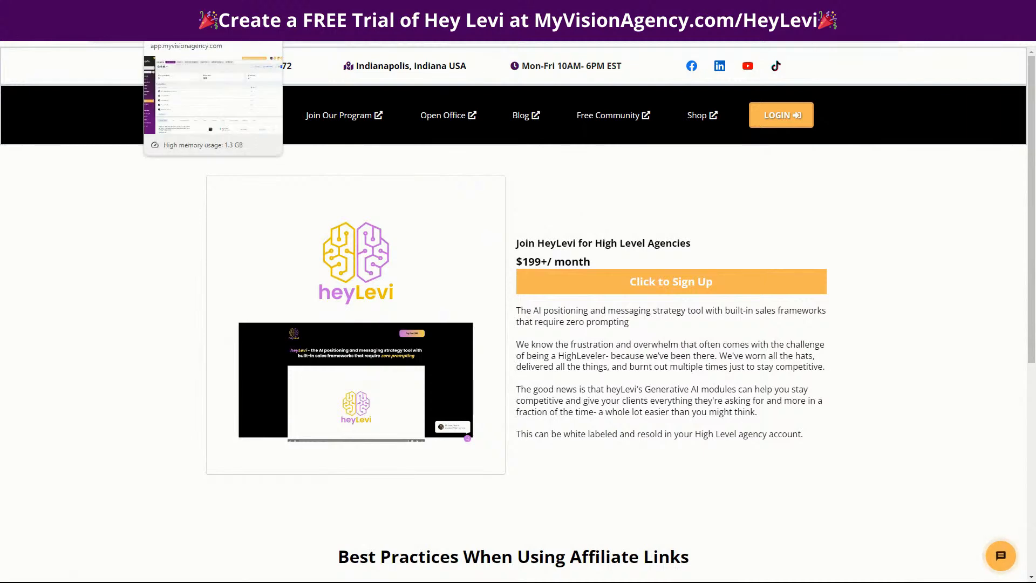
{"action": "left_click", "coordinate": [172, 9]}
{"action": "left_click", "coordinate": [76, 9]}
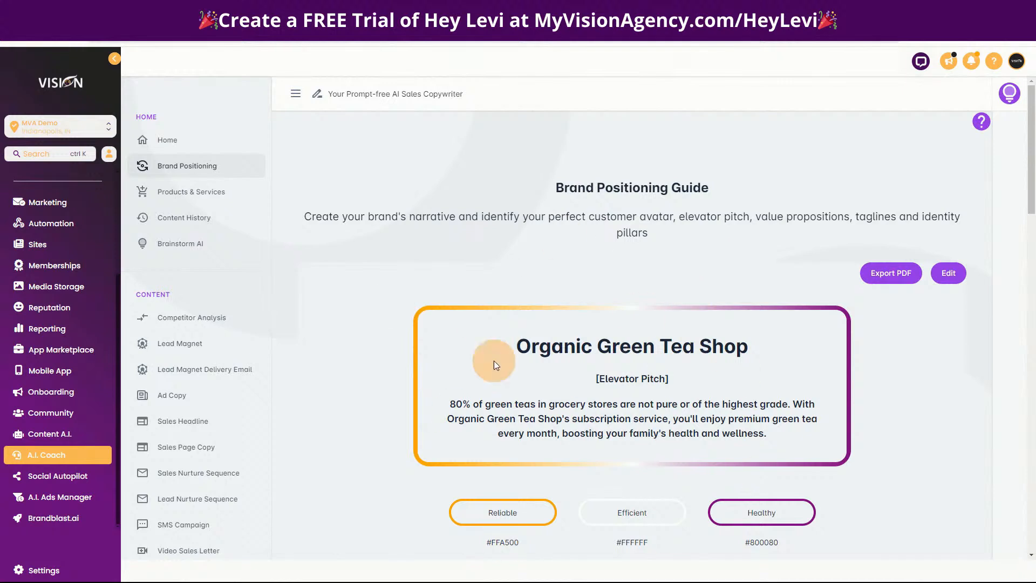
Browse the content tools and view the Product Positioning version of the Social Media Post form
{"action": "scroll", "coordinate": [214, 326], "scroll_direction": "down", "scroll_amount": 7}
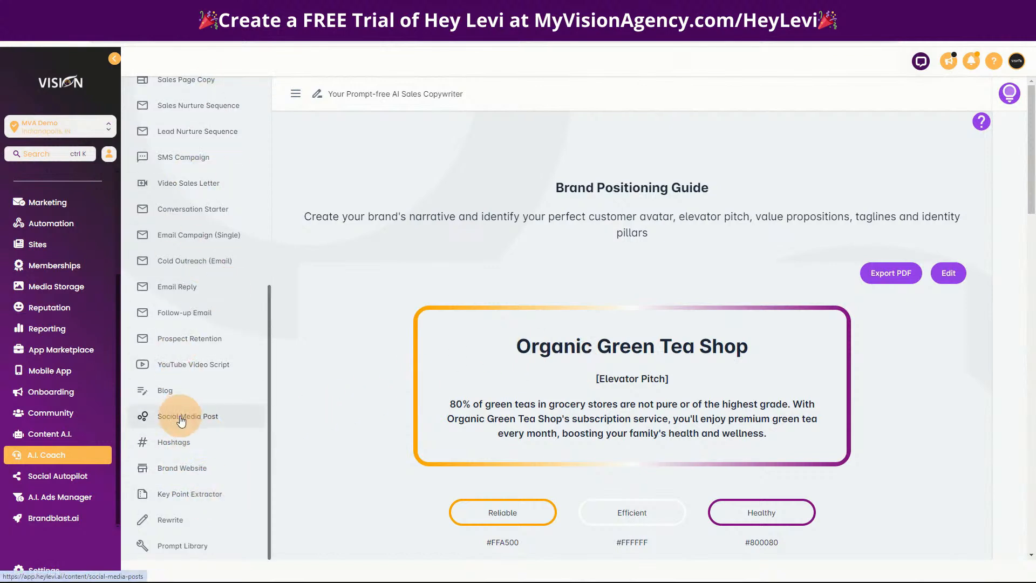
{"action": "scroll", "coordinate": [186, 408], "scroll_direction": "up", "scroll_amount": 3}
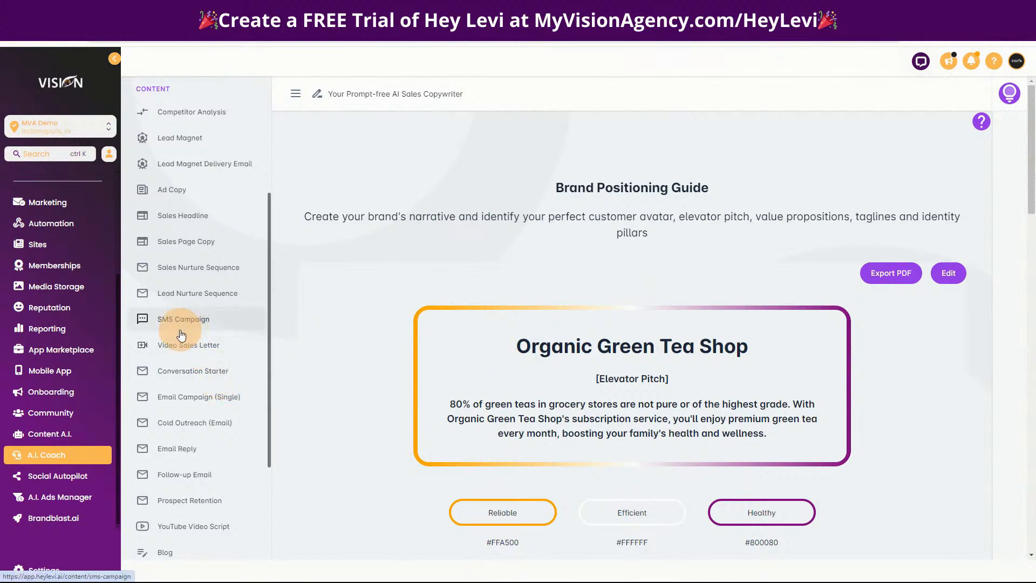
{"action": "scroll", "coordinate": [210, 424], "scroll_direction": "down", "scroll_amount": 2}
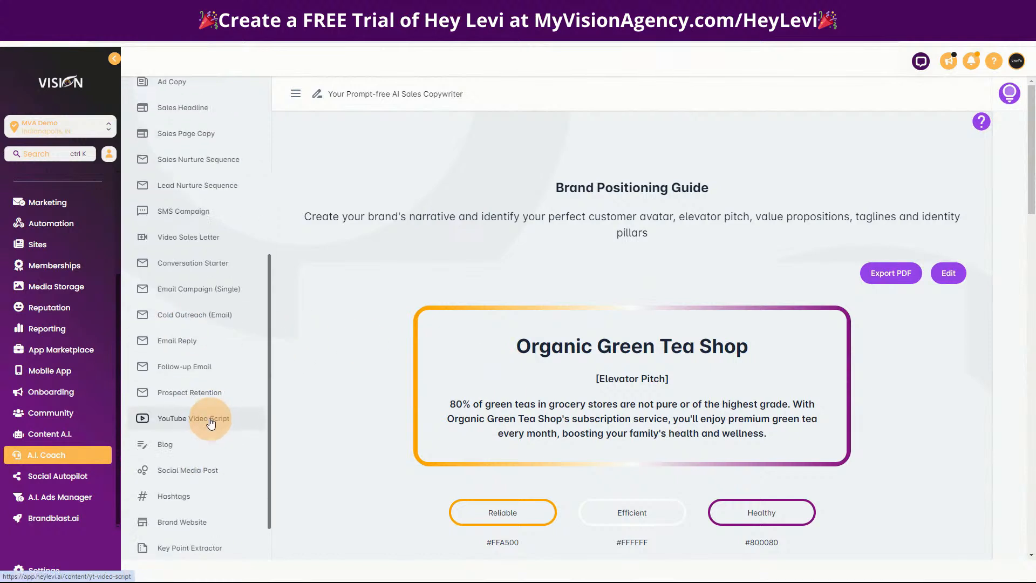
{"action": "left_click", "coordinate": [193, 472]}
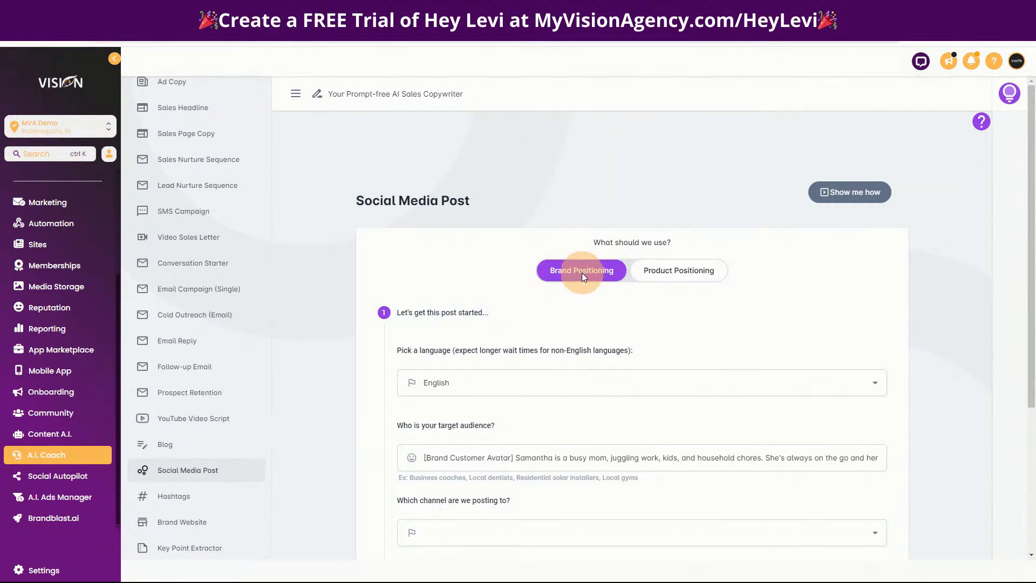
{"action": "left_click", "coordinate": [673, 273]}
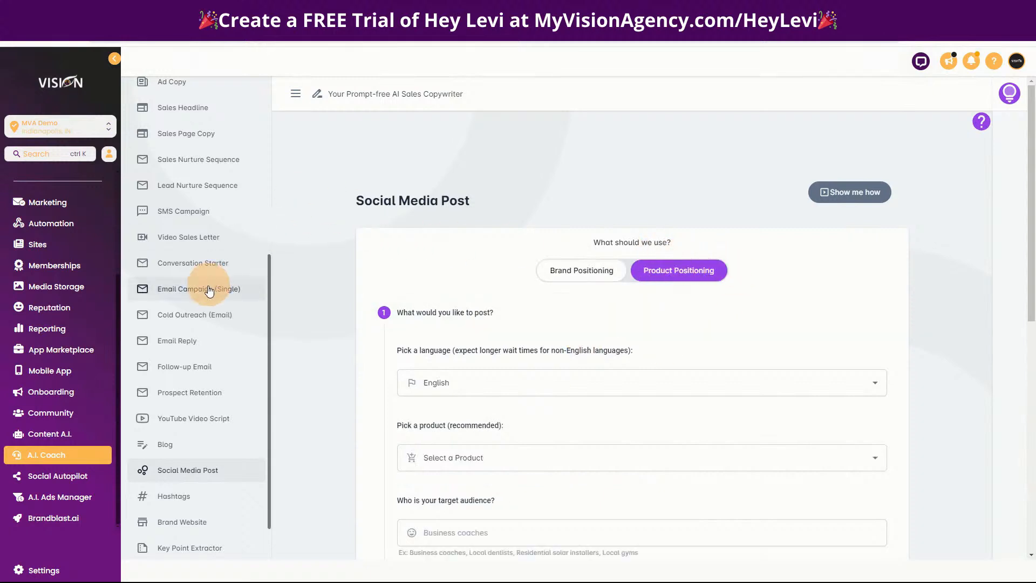
Open the Product Wizard for a new product or service and review its type, competitive alternatives and target audience fields
{"action": "scroll", "coordinate": [187, 300], "scroll_direction": "up", "scroll_amount": 6}
{"action": "left_click", "coordinate": [179, 193]}
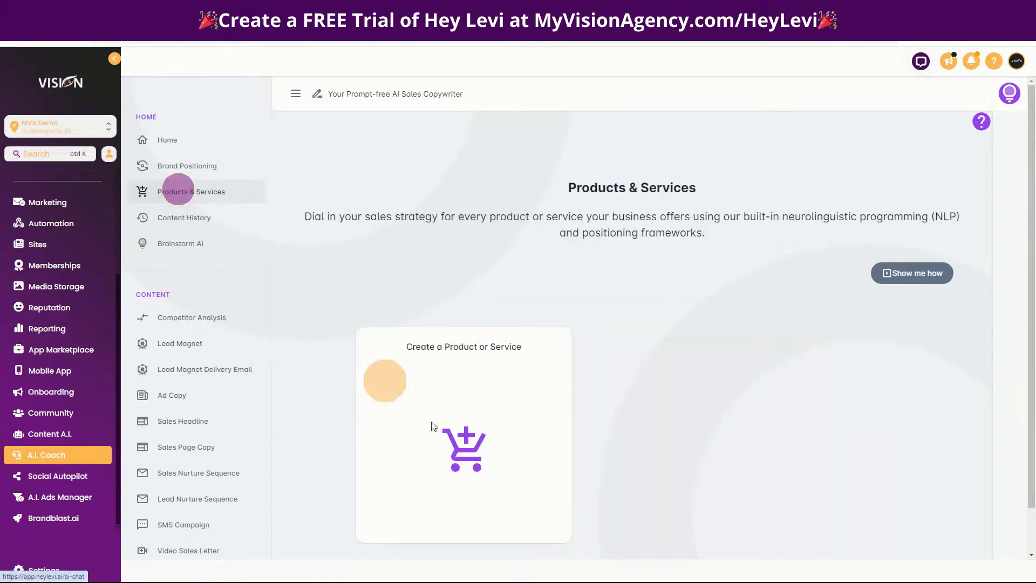
{"action": "left_click", "coordinate": [457, 449]}
{"action": "scroll", "coordinate": [474, 354], "scroll_direction": "down", "scroll_amount": 4}
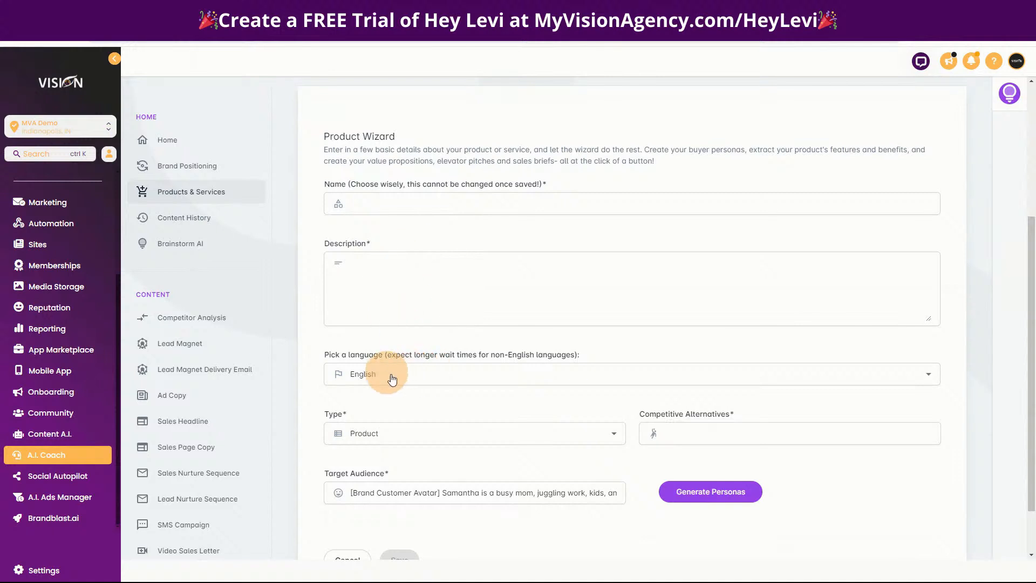
{"action": "left_click", "coordinate": [383, 437]}
{"action": "left_click", "coordinate": [488, 396]}
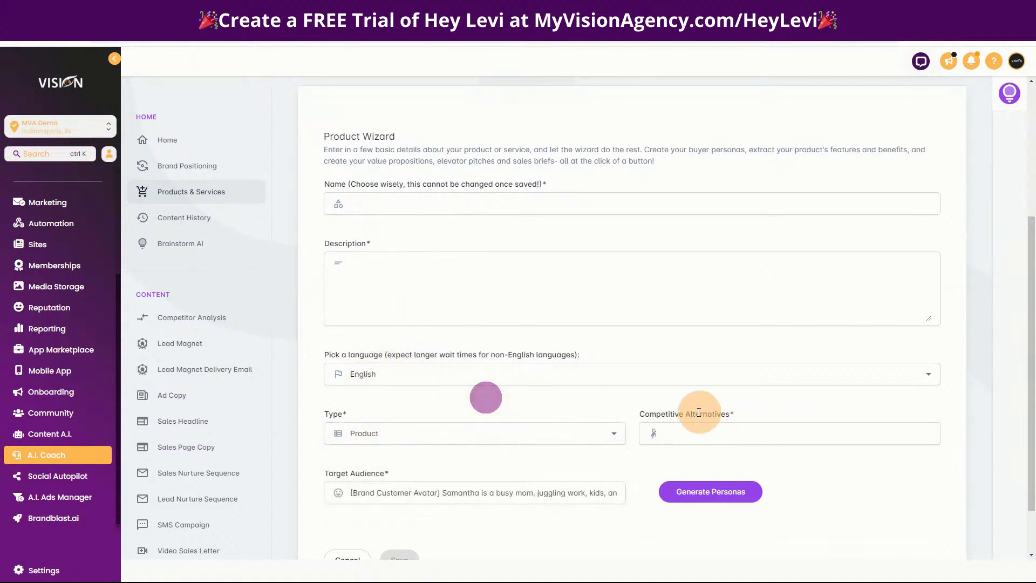
{"action": "scroll", "coordinate": [830, 467], "scroll_direction": "down", "scroll_amount": 2}
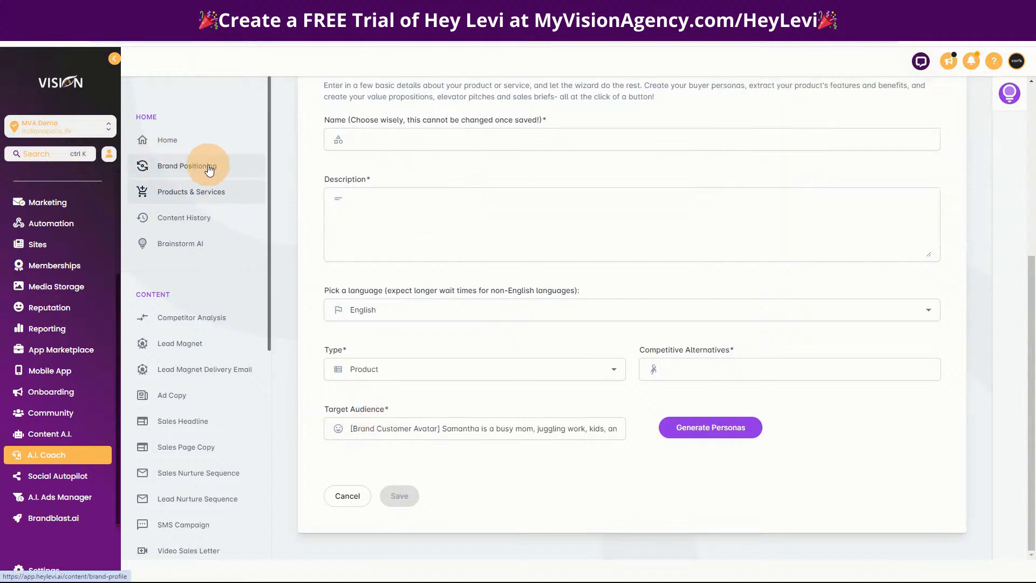
{"action": "mouse_move", "coordinate": [421, 441]}
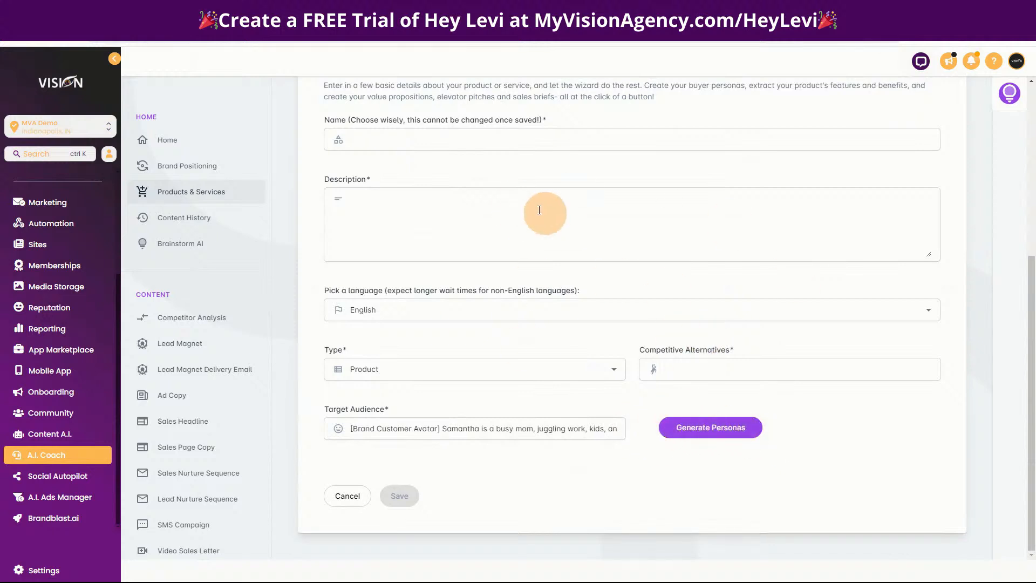
Look through the list of content tools and open the Social Media Post generator
{"action": "scroll", "coordinate": [184, 474], "scroll_direction": "down", "scroll_amount": 4}
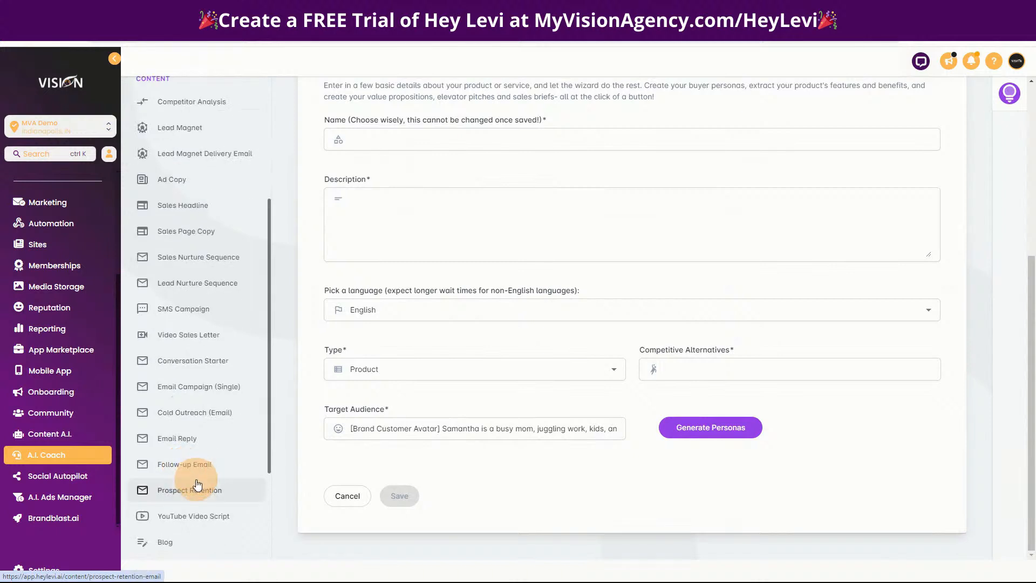
{"action": "scroll", "coordinate": [194, 486], "scroll_direction": "down", "scroll_amount": 1}
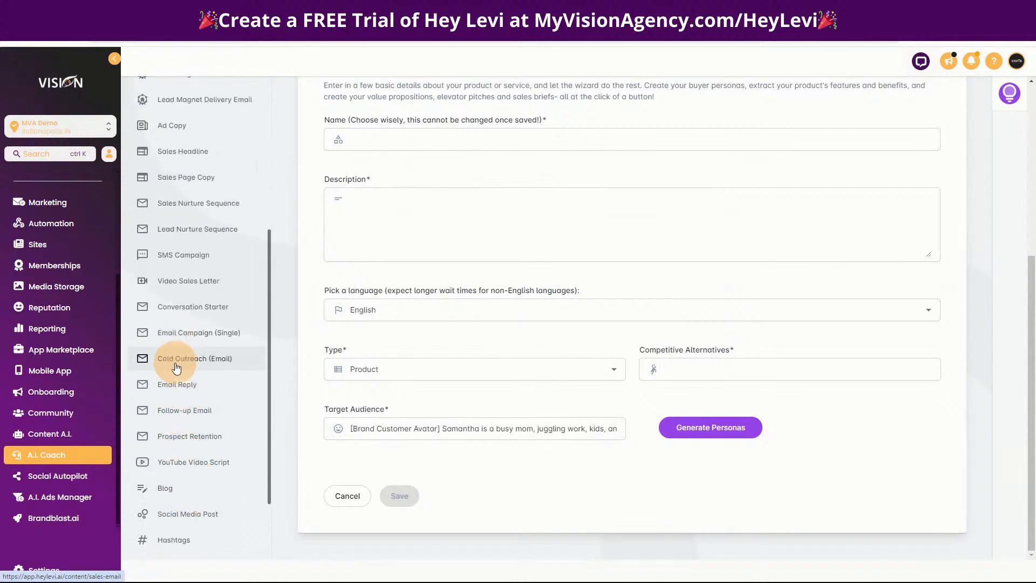
{"action": "scroll", "coordinate": [173, 302], "scroll_direction": "up", "scroll_amount": 1}
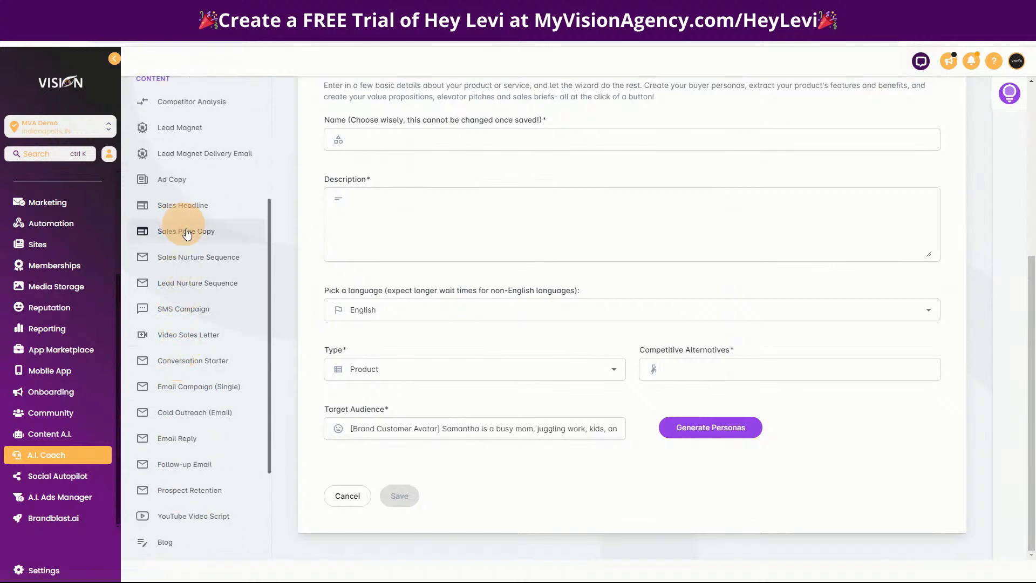
{"action": "scroll", "coordinate": [200, 475], "scroll_direction": "down", "scroll_amount": 3}
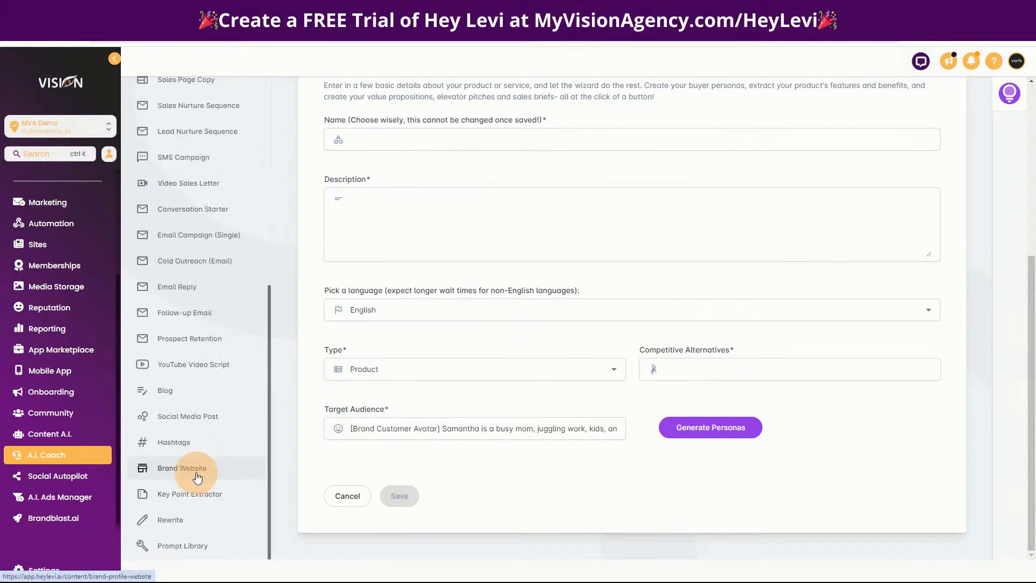
{"action": "scroll", "coordinate": [199, 475], "scroll_direction": "up", "scroll_amount": 4}
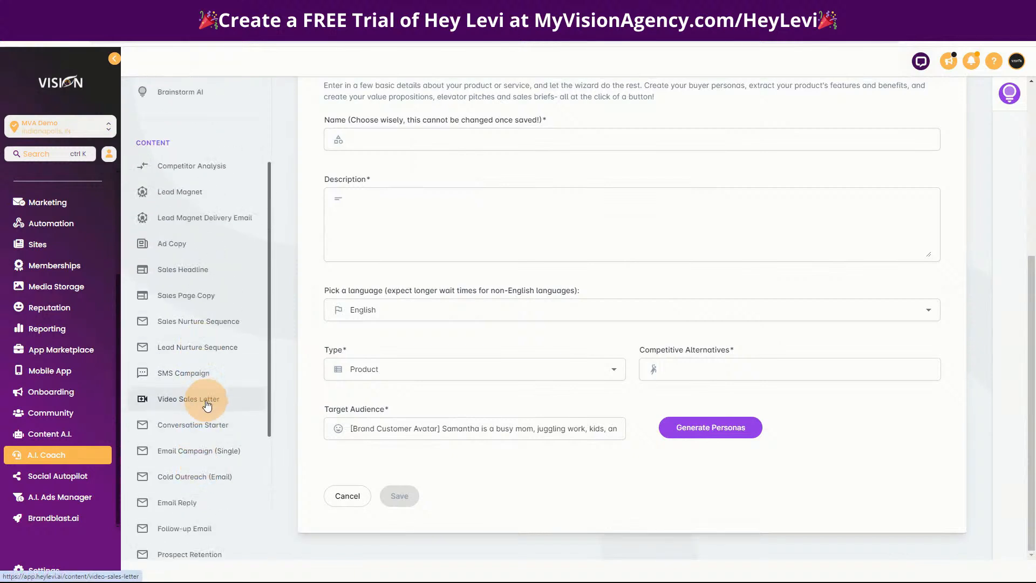
{"action": "scroll", "coordinate": [207, 539], "scroll_direction": "down", "scroll_amount": 2}
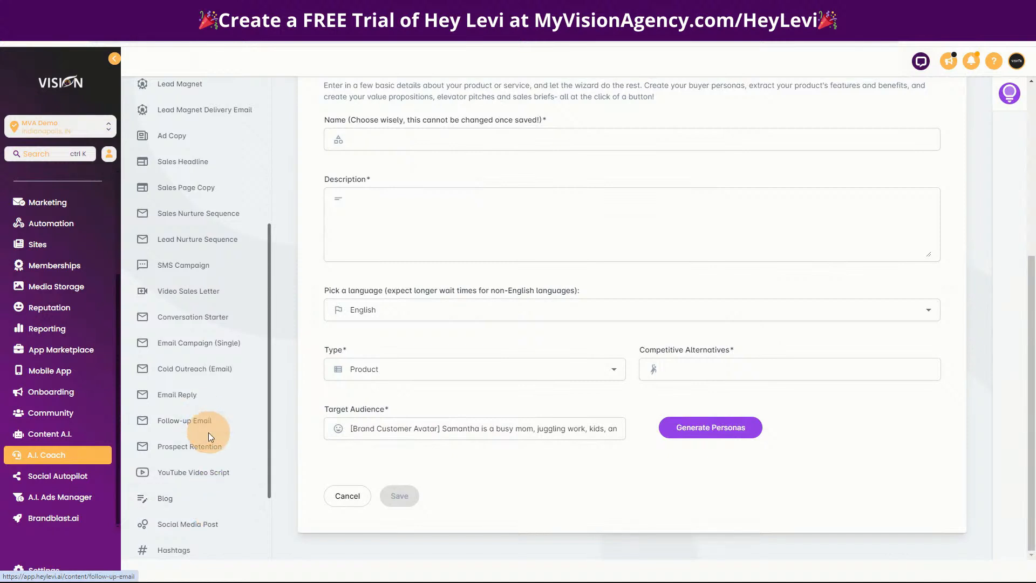
{"action": "scroll", "coordinate": [212, 443], "scroll_direction": "down", "scroll_amount": 1}
{"action": "left_click", "coordinate": [196, 473]}
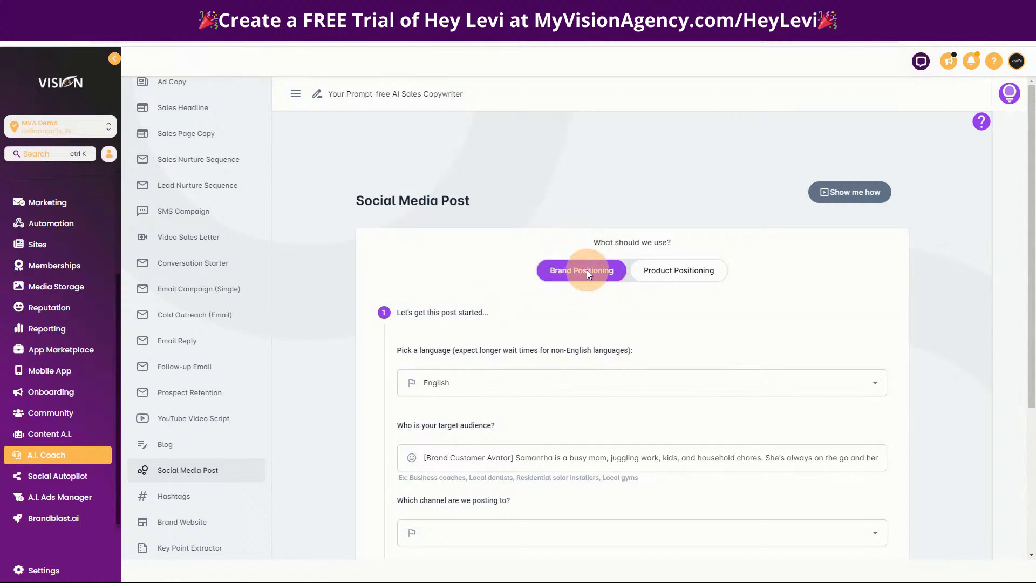
Review the Brand Positioning post form and its available languages, keeping English selected
{"action": "scroll", "coordinate": [534, 267], "scroll_direction": "down", "scroll_amount": 3}
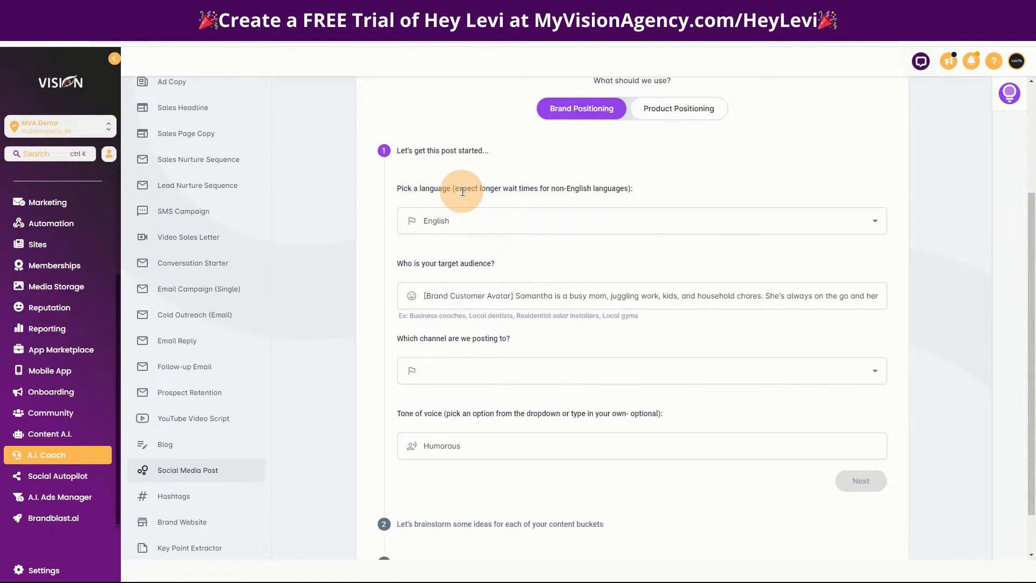
{"action": "scroll", "coordinate": [228, 358], "scroll_direction": "up", "scroll_amount": 3}
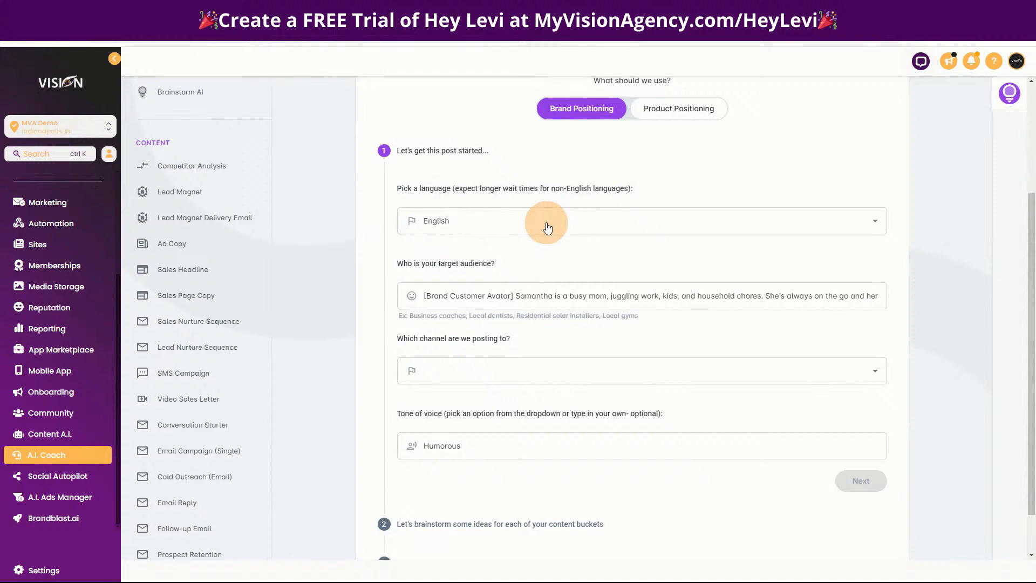
{"action": "left_click", "coordinate": [498, 227]}
{"action": "scroll", "coordinate": [499, 372], "scroll_direction": "up", "scroll_amount": 4}
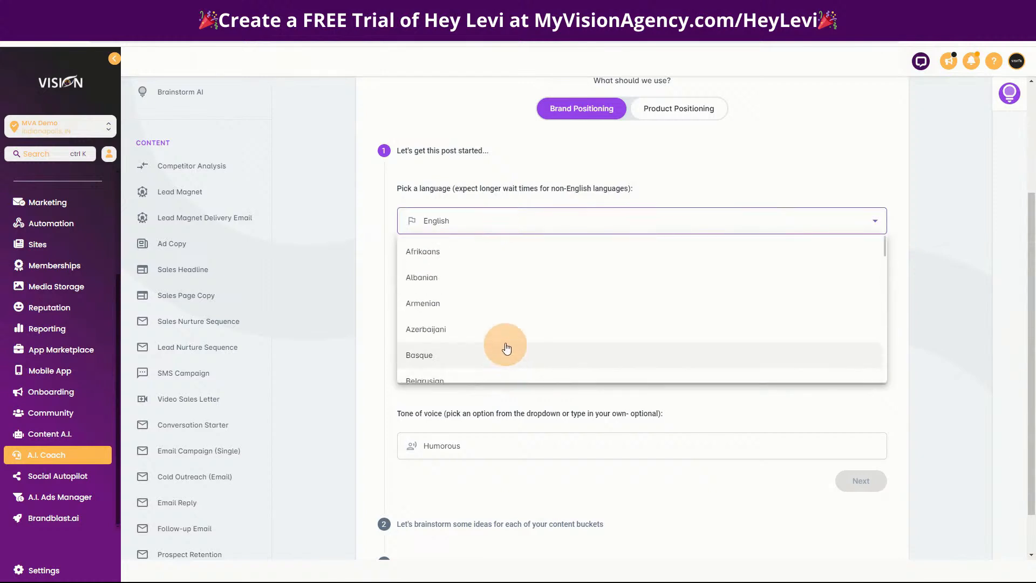
{"action": "scroll", "coordinate": [502, 370], "scroll_direction": "down", "scroll_amount": 12}
{"action": "scroll", "coordinate": [497, 346], "scroll_direction": "down", "scroll_amount": 2}
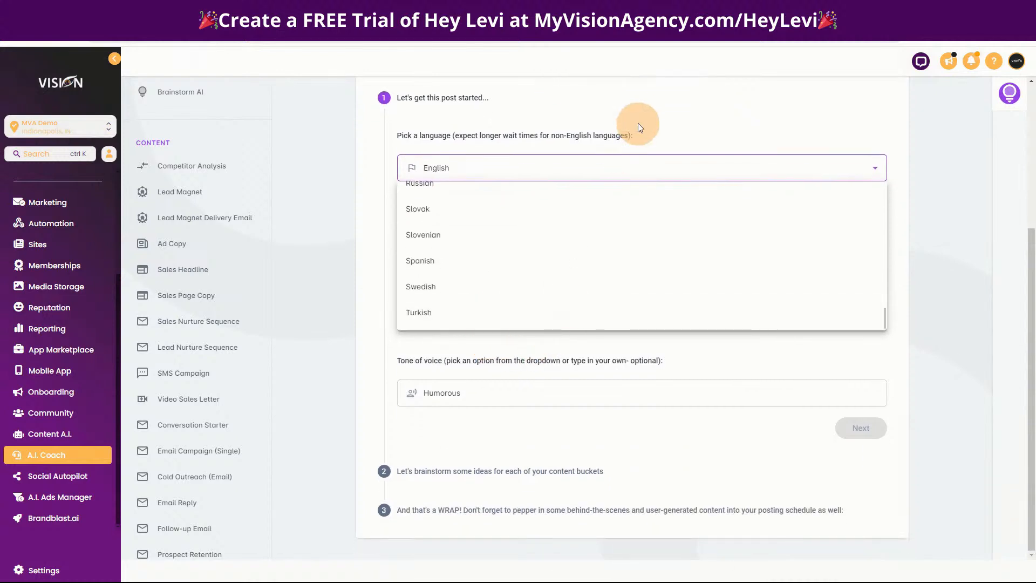
{"action": "left_click", "coordinate": [643, 114]}
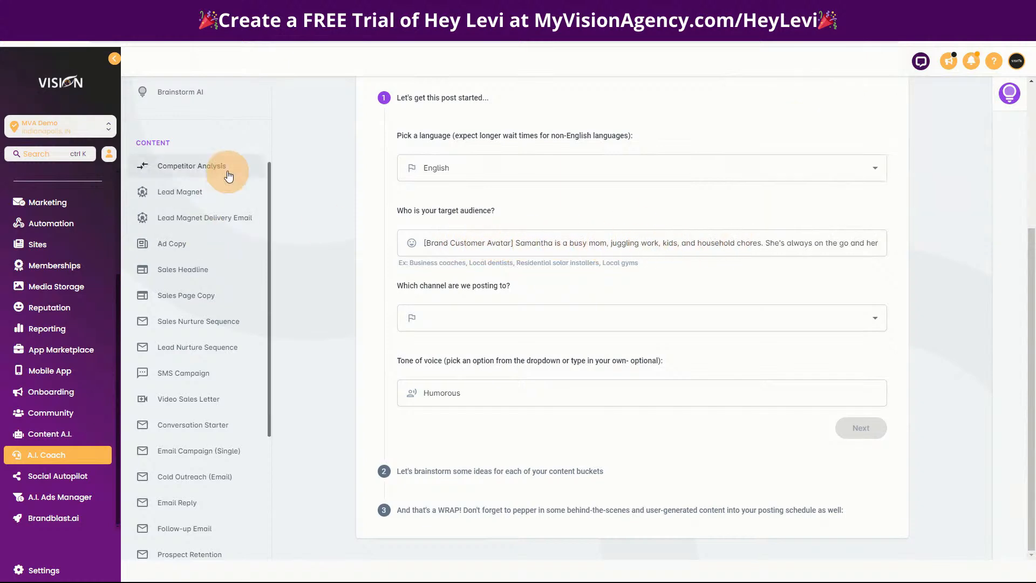
Examine the full brand customer avatar description in the post's target audience field
{"action": "scroll", "coordinate": [173, 156], "scroll_direction": "up", "scroll_amount": 3}
{"action": "mouse_move", "coordinate": [609, 246]}
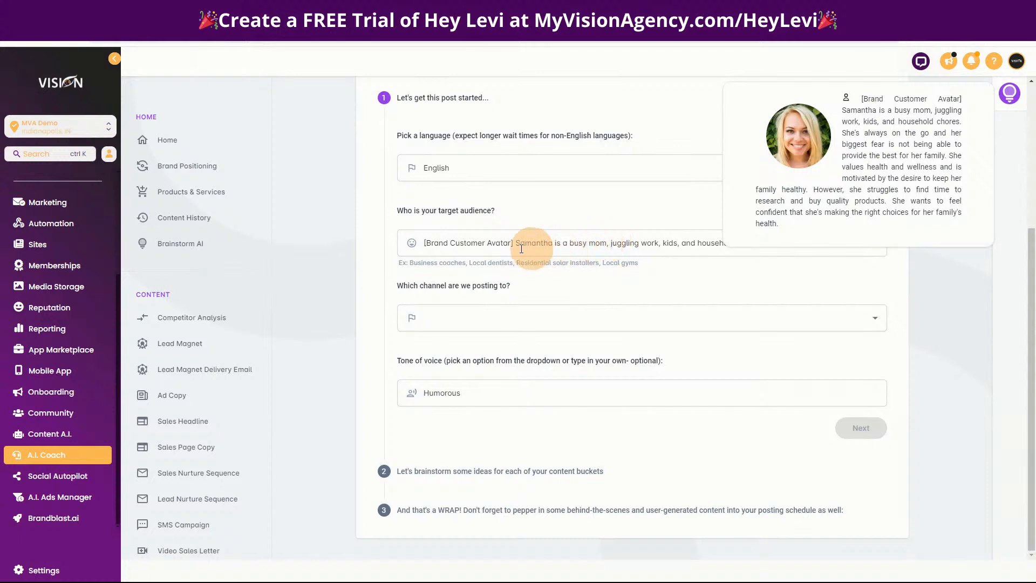
{"action": "left_click", "coordinate": [551, 242]}
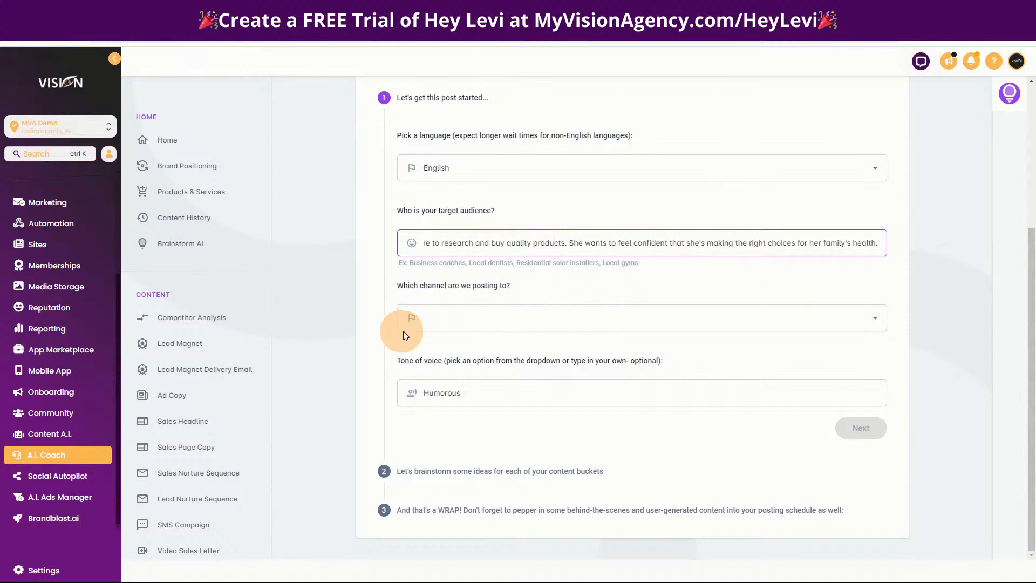
Review the available posting channels and choose Facebook for the social media post
{"action": "left_click", "coordinate": [447, 323]}
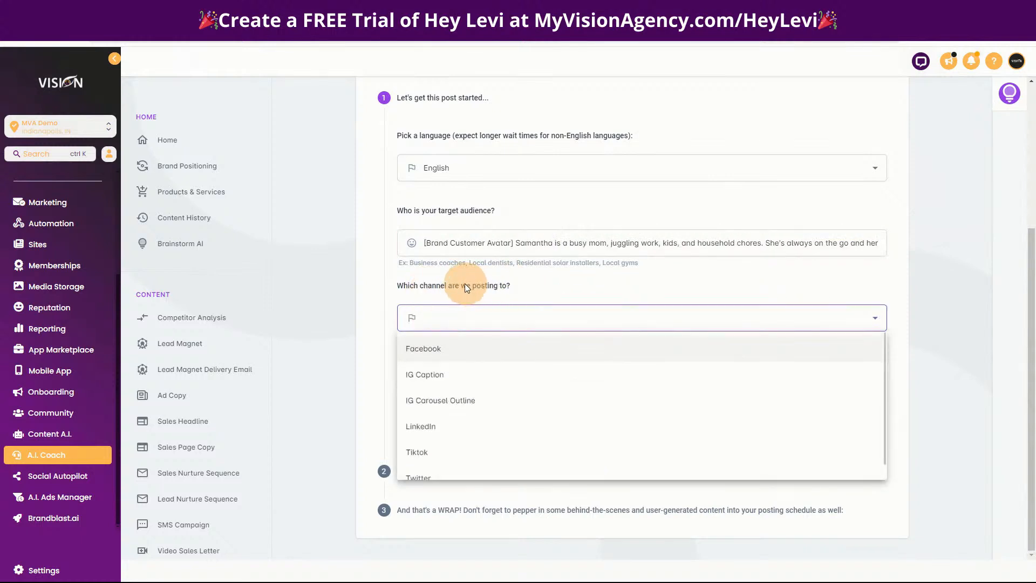
{"action": "scroll", "coordinate": [487, 446], "scroll_direction": "down", "scroll_amount": 1}
{"action": "scroll", "coordinate": [487, 443], "scroll_direction": "up", "scroll_amount": 1}
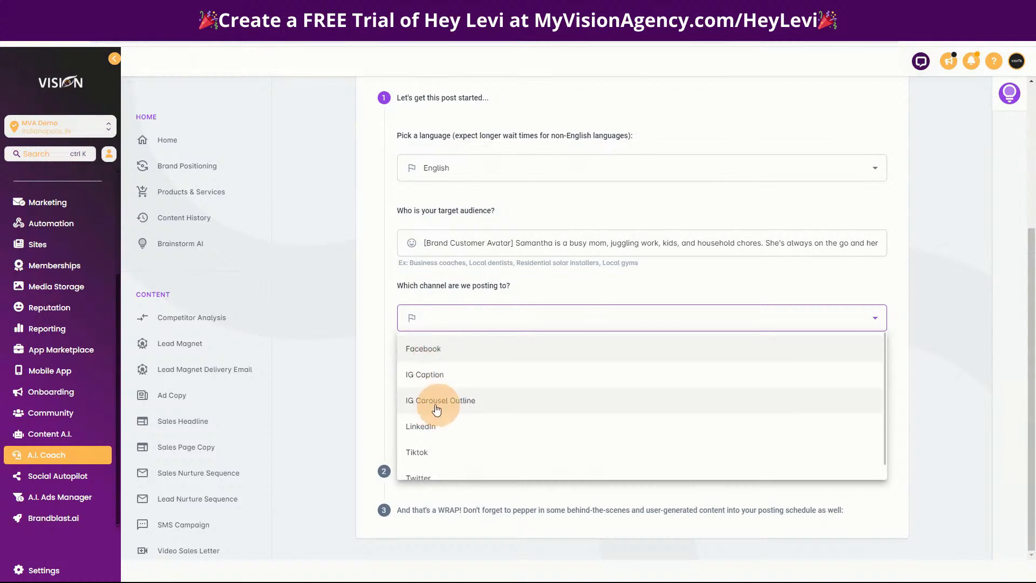
{"action": "scroll", "coordinate": [475, 443], "scroll_direction": "down", "scroll_amount": 1}
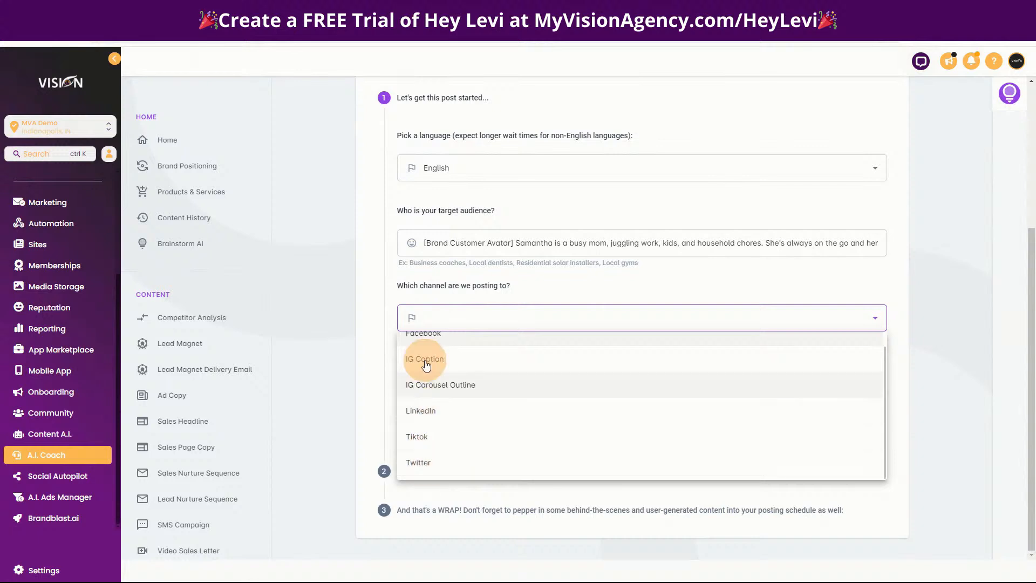
{"action": "scroll", "coordinate": [432, 367], "scroll_direction": "up", "scroll_amount": 1}
{"action": "left_click", "coordinate": [434, 346]}
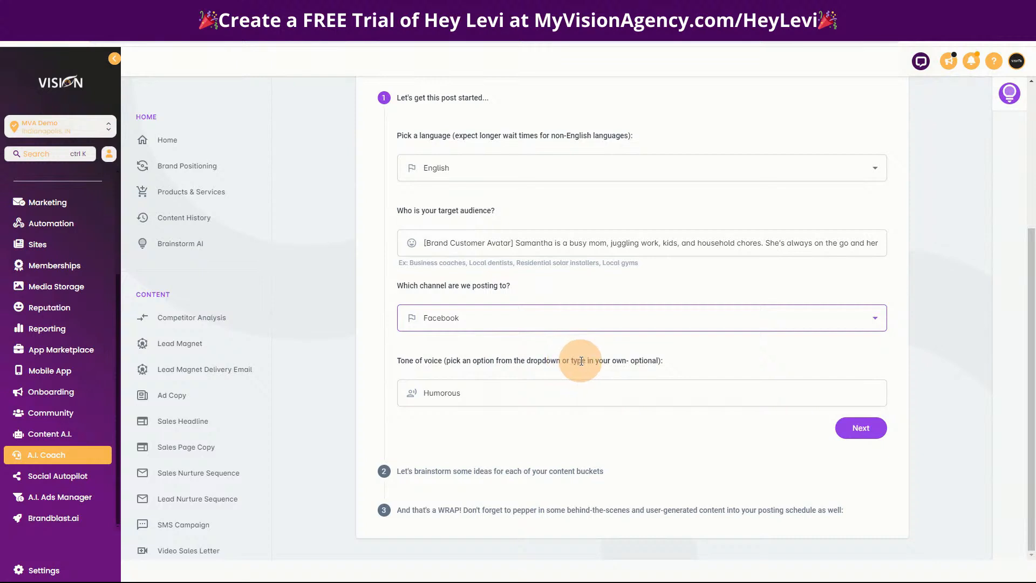
Set the social media post's tone of voice to Mildly Sarcastic Gen-Z
{"action": "left_click", "coordinate": [513, 393]}
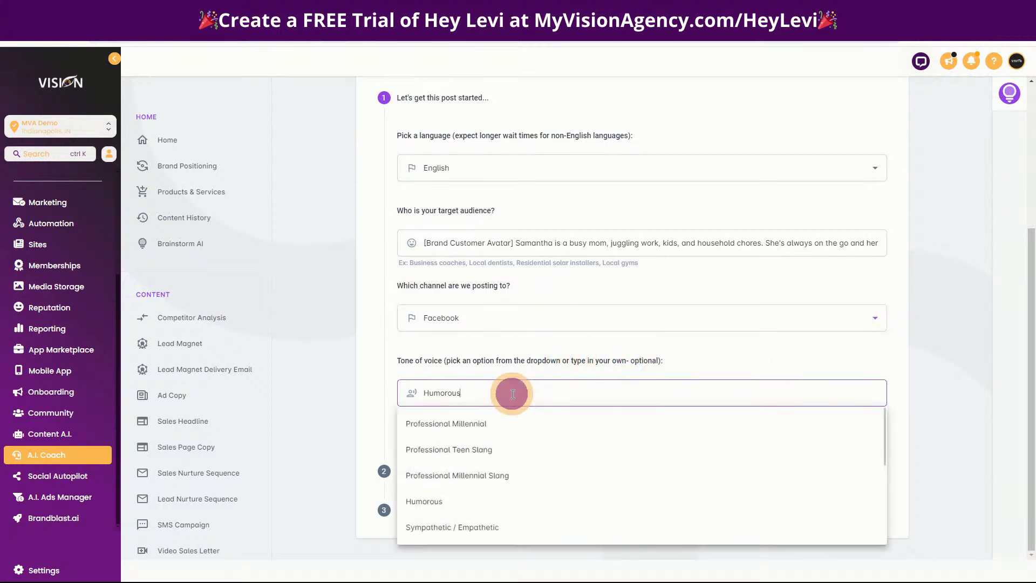
{"action": "scroll", "coordinate": [494, 509], "scroll_direction": "down", "scroll_amount": 4}
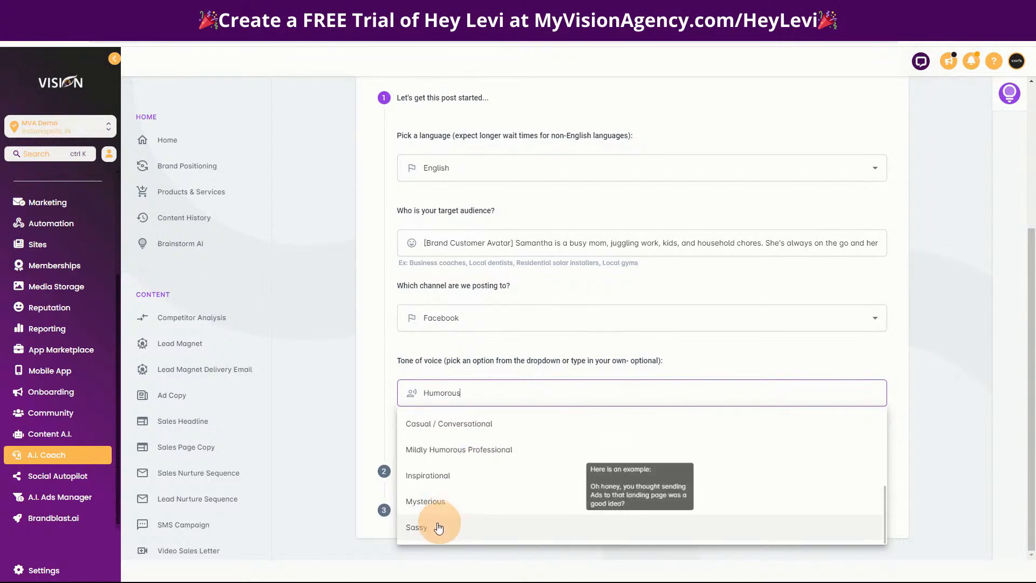
{"action": "scroll", "coordinate": [468, 503], "scroll_direction": "up", "scroll_amount": 2}
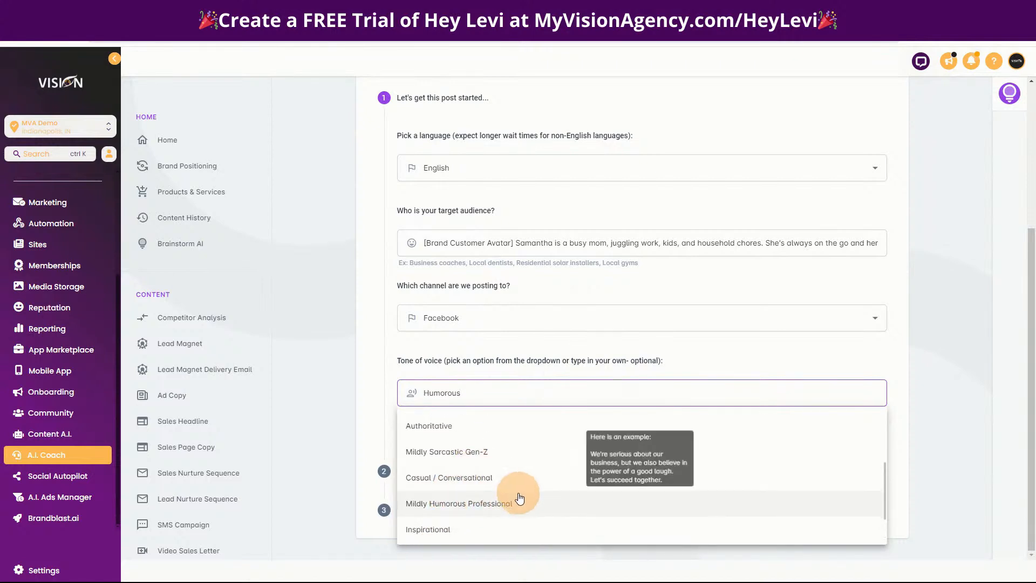
{"action": "scroll", "coordinate": [475, 497], "scroll_direction": "up", "scroll_amount": 2}
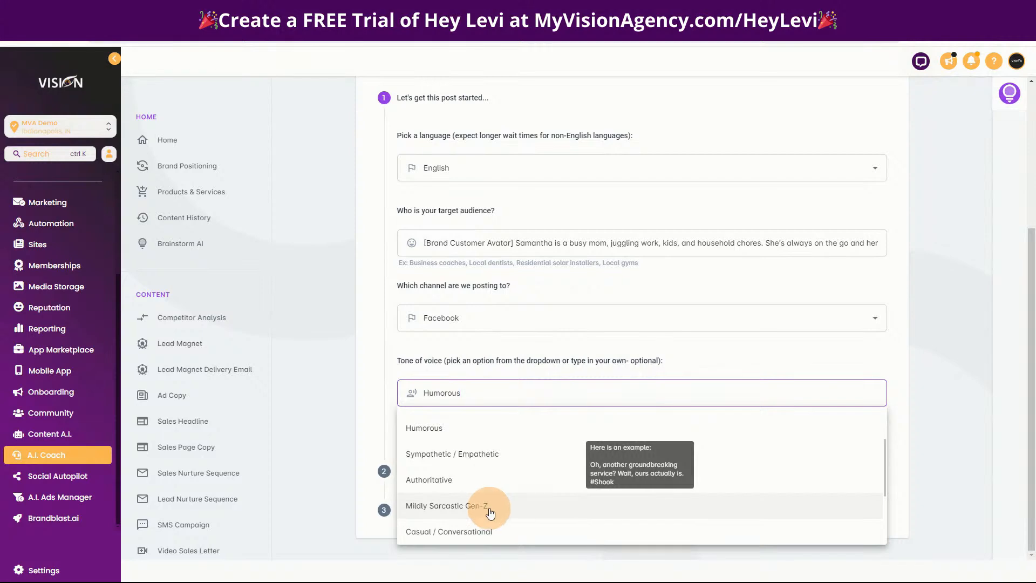
{"action": "left_click", "coordinate": [468, 506]}
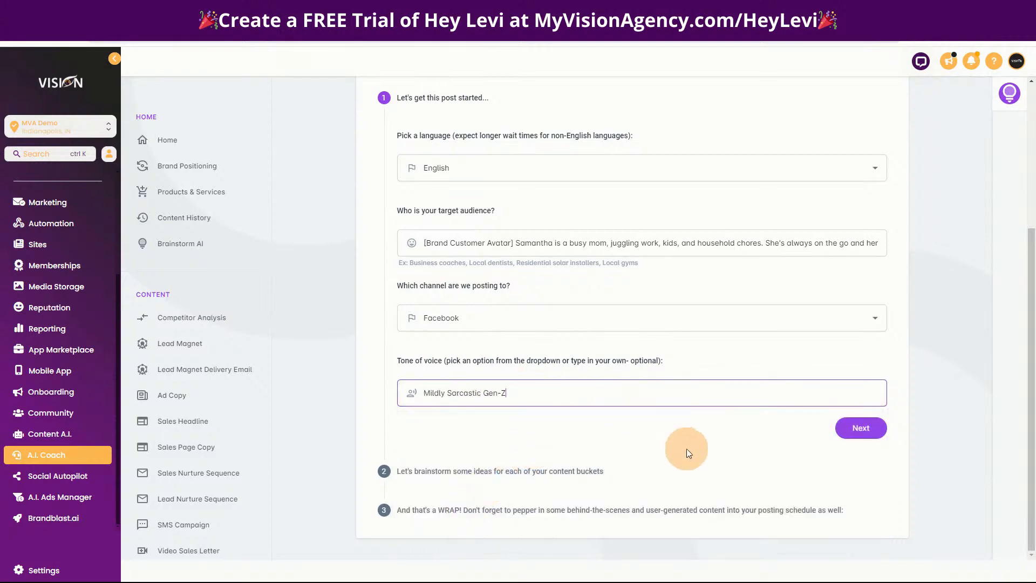
Submit the post settings to brainstorm topic ideas for each content bucket
{"action": "left_click", "coordinate": [859, 430]}
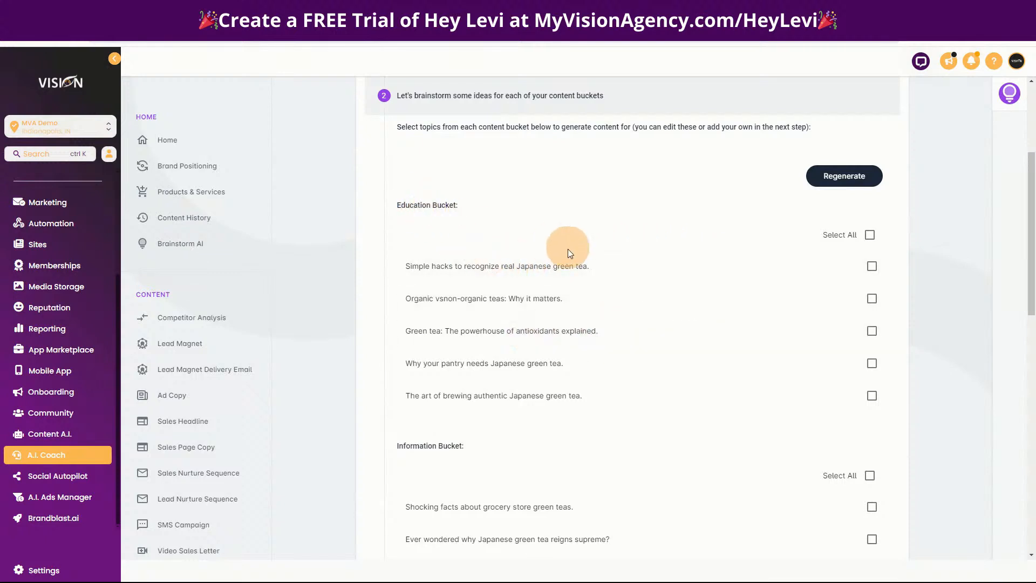
{"action": "scroll", "coordinate": [567, 248], "scroll_direction": "up", "scroll_amount": 4}
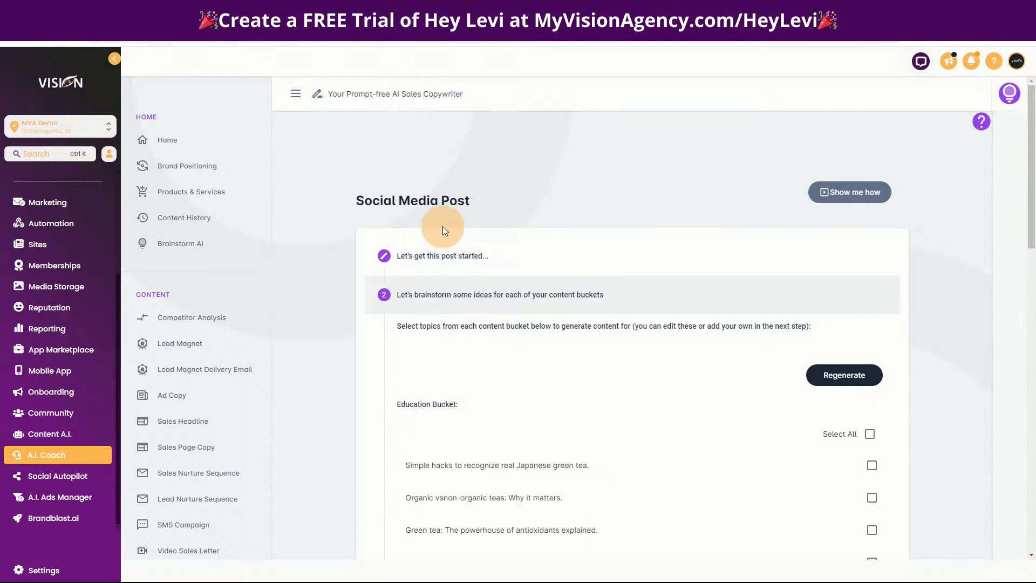
{"action": "scroll", "coordinate": [490, 323], "scroll_direction": "down", "scroll_amount": 1}
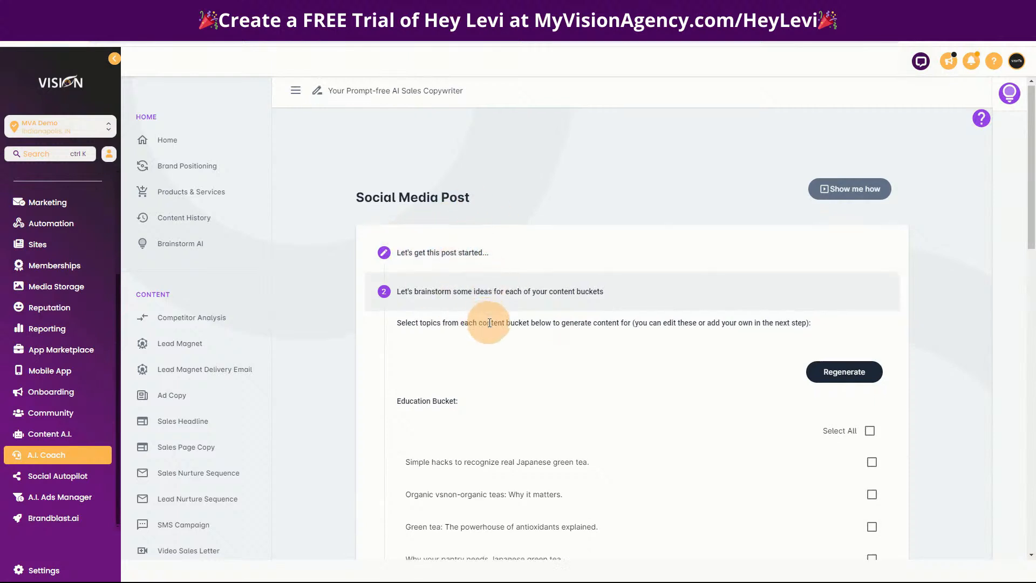
{"action": "scroll", "coordinate": [490, 323], "scroll_direction": "down", "scroll_amount": 2}
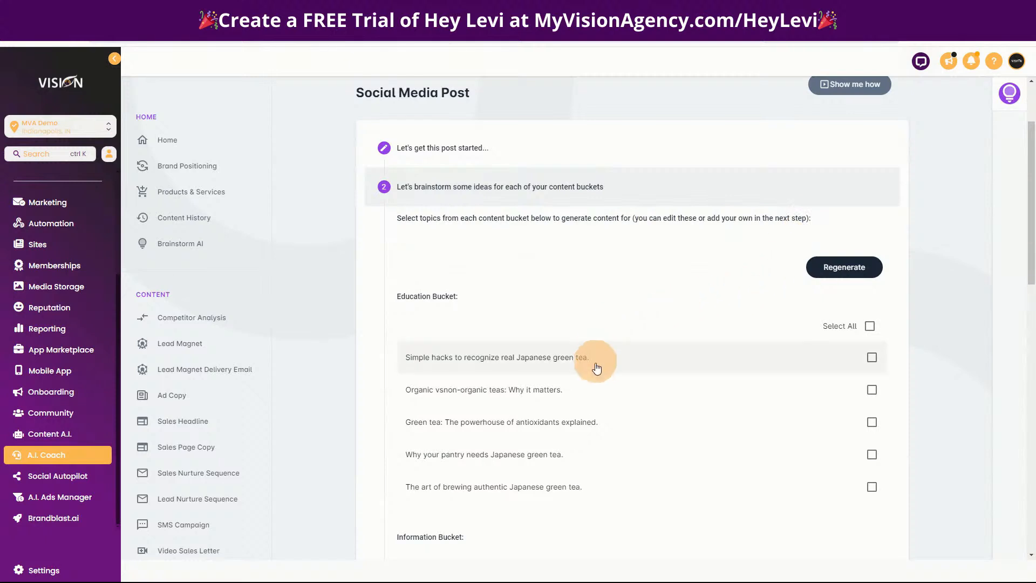
Read through the suggested topics in the Education, Information, Inspiration and Entertainment buckets
{"action": "scroll", "coordinate": [653, 367], "scroll_direction": "down", "scroll_amount": 1}
{"action": "scroll", "coordinate": [653, 367], "scroll_direction": "down", "scroll_amount": 1}
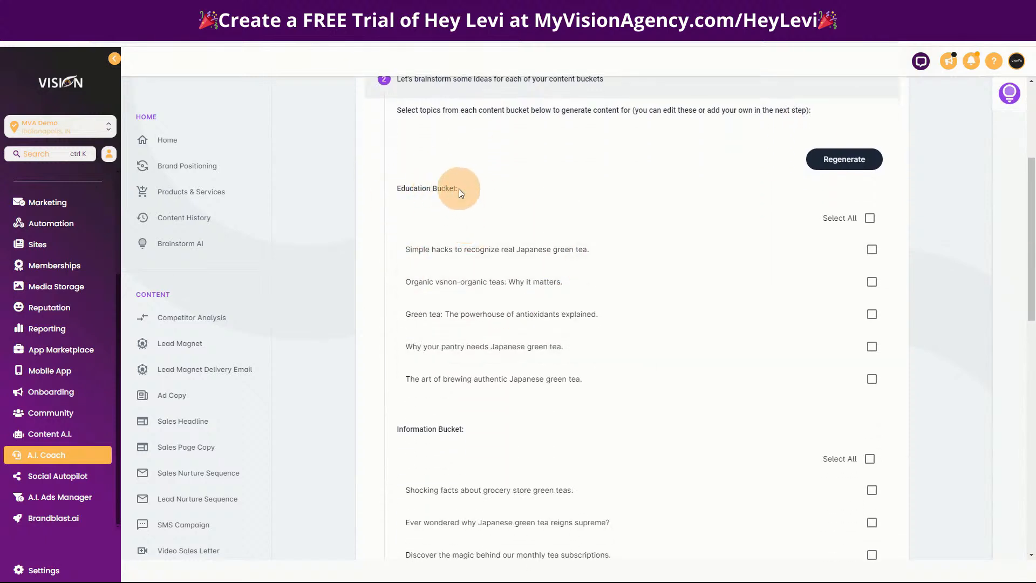
{"action": "scroll", "coordinate": [515, 390], "scroll_direction": "down", "scroll_amount": 3}
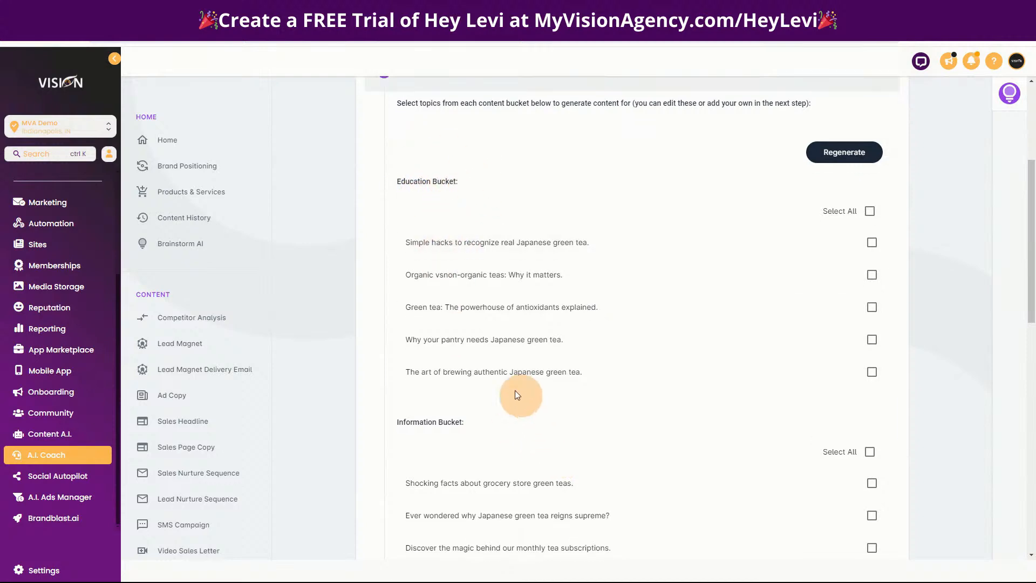
{"action": "scroll", "coordinate": [572, 448], "scroll_direction": "down", "scroll_amount": 3}
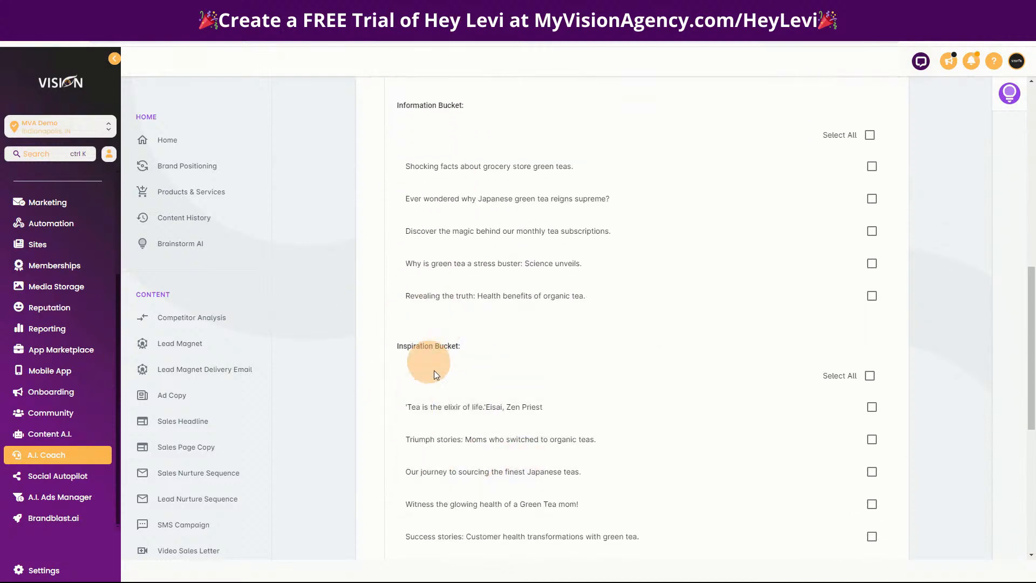
{"action": "scroll", "coordinate": [549, 389], "scroll_direction": "down", "scroll_amount": 5}
{"action": "scroll", "coordinate": [520, 389], "scroll_direction": "down", "scroll_amount": 2}
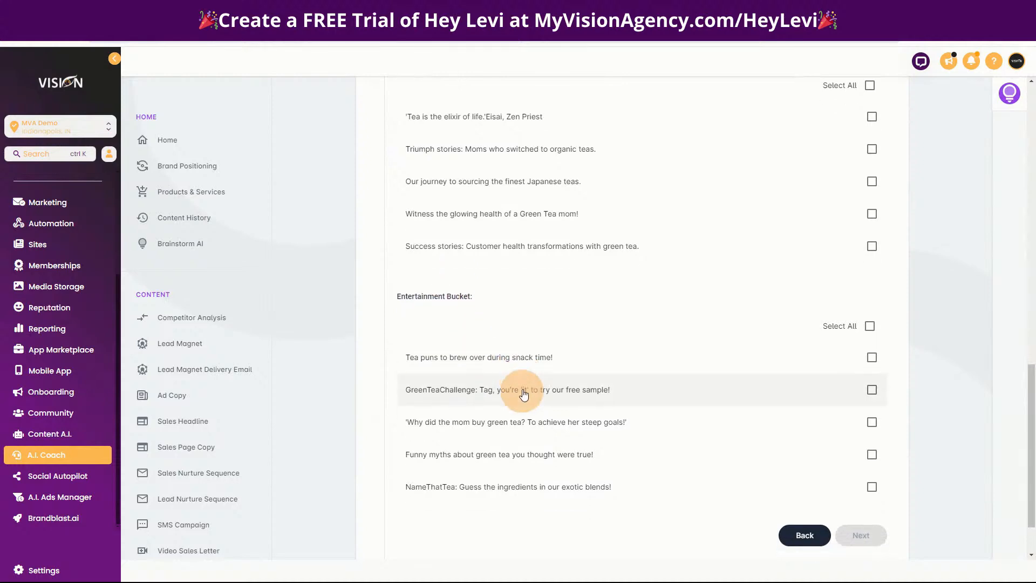
{"action": "scroll", "coordinate": [574, 375], "scroll_direction": "up", "scroll_amount": 10}
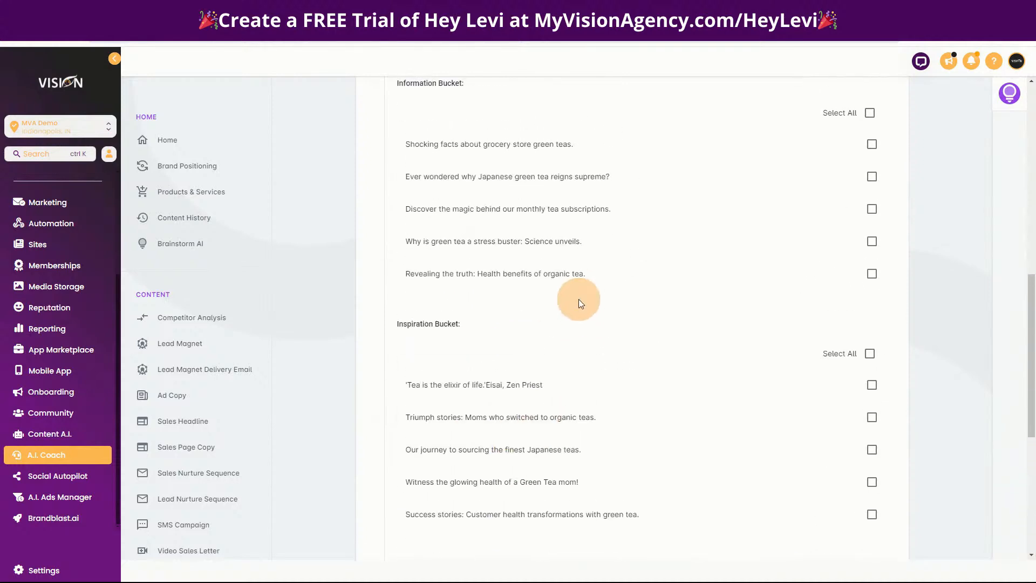
{"action": "scroll", "coordinate": [530, 273], "scroll_direction": "up", "scroll_amount": 4}
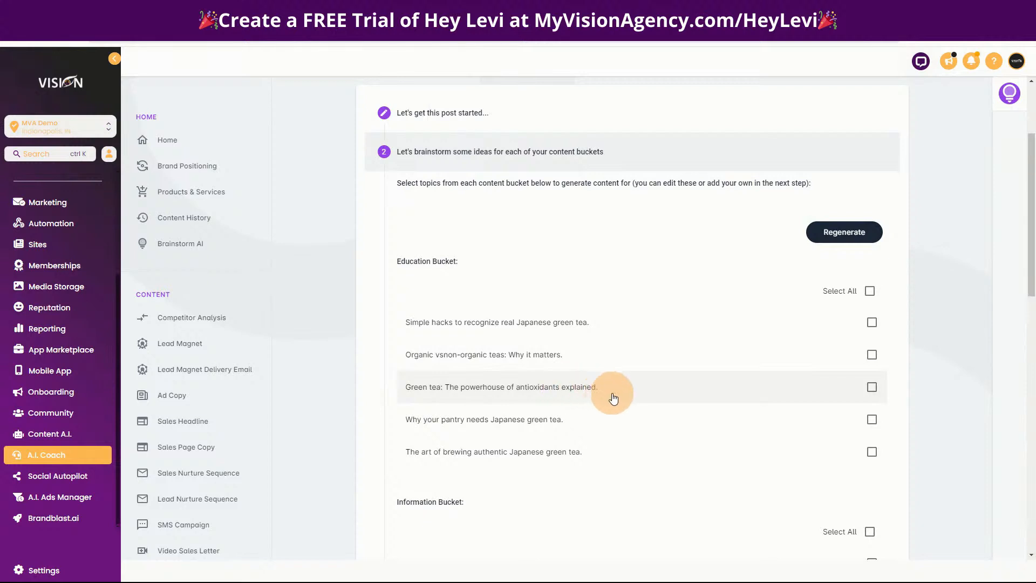
{"action": "scroll", "coordinate": [607, 390], "scroll_direction": "down", "scroll_amount": 2}
{"action": "scroll", "coordinate": [528, 425], "scroll_direction": "down", "scroll_amount": 2}
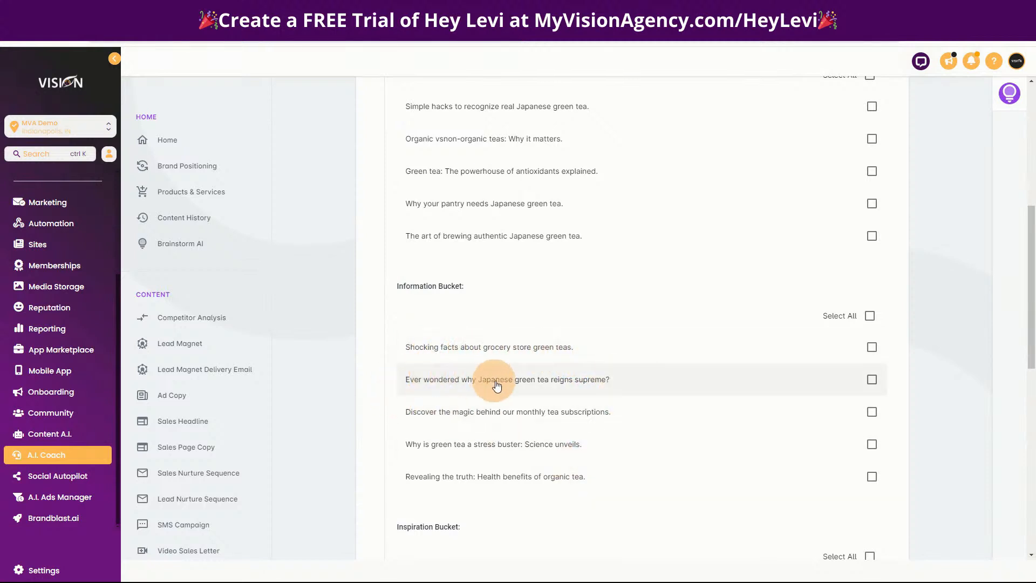
{"action": "scroll", "coordinate": [641, 428], "scroll_direction": "down", "scroll_amount": 5}
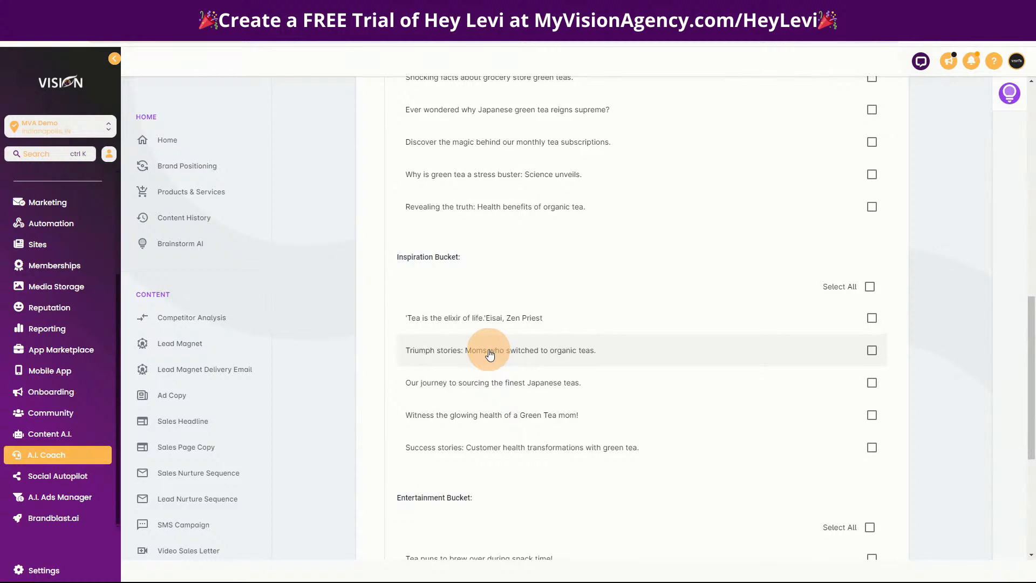
Switch to the YouTube channel page and look over its featured video and upcoming live streams
{"action": "left_click", "coordinate": [379, 10]}
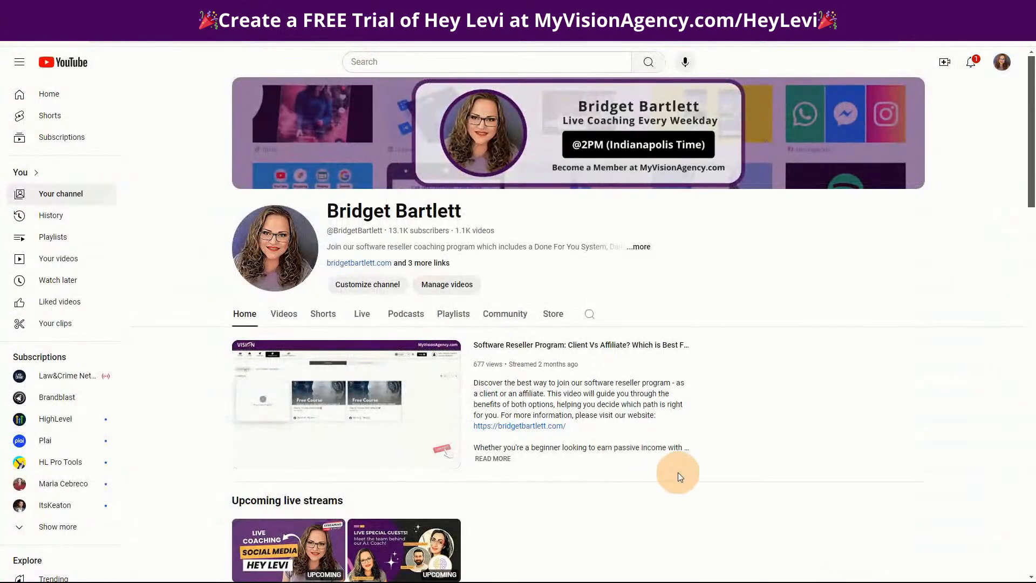
{"action": "scroll", "coordinate": [669, 468], "scroll_direction": "down", "scroll_amount": 4}
{"action": "scroll", "coordinate": [597, 442], "scroll_direction": "up", "scroll_amount": 2}
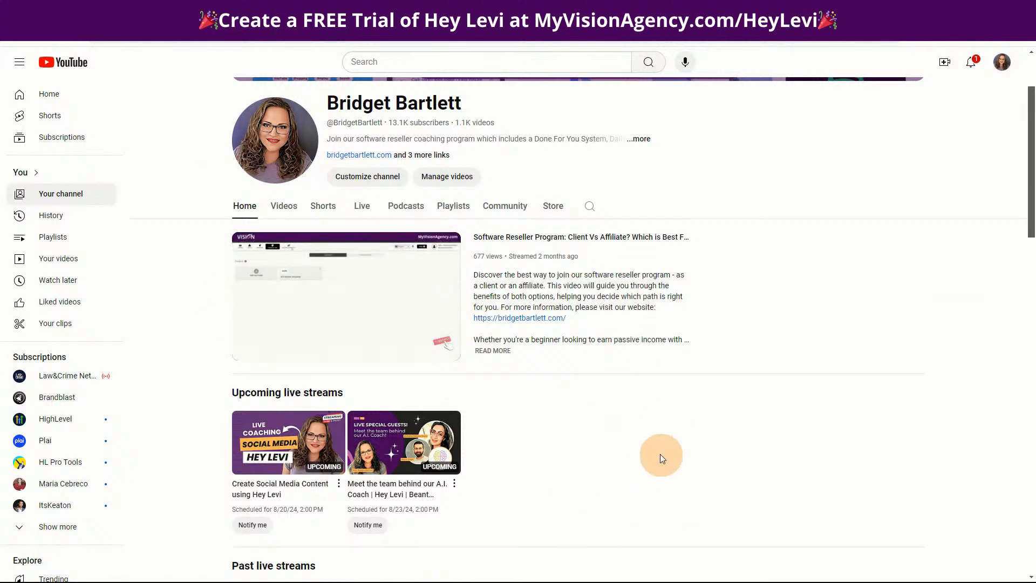
{"action": "scroll", "coordinate": [661, 458], "scroll_direction": "down", "scroll_amount": 2}
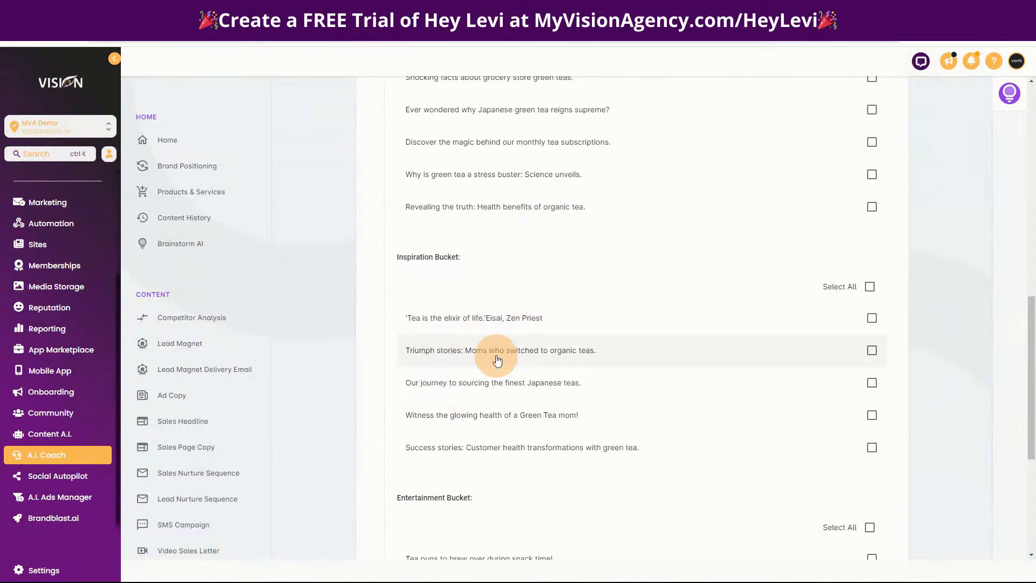
Select all topics in the Education, Information, Inspiration and Entertainment buckets and proceed to the content generation stage
{"action": "scroll", "coordinate": [607, 480], "scroll_direction": "down", "scroll_amount": 4}
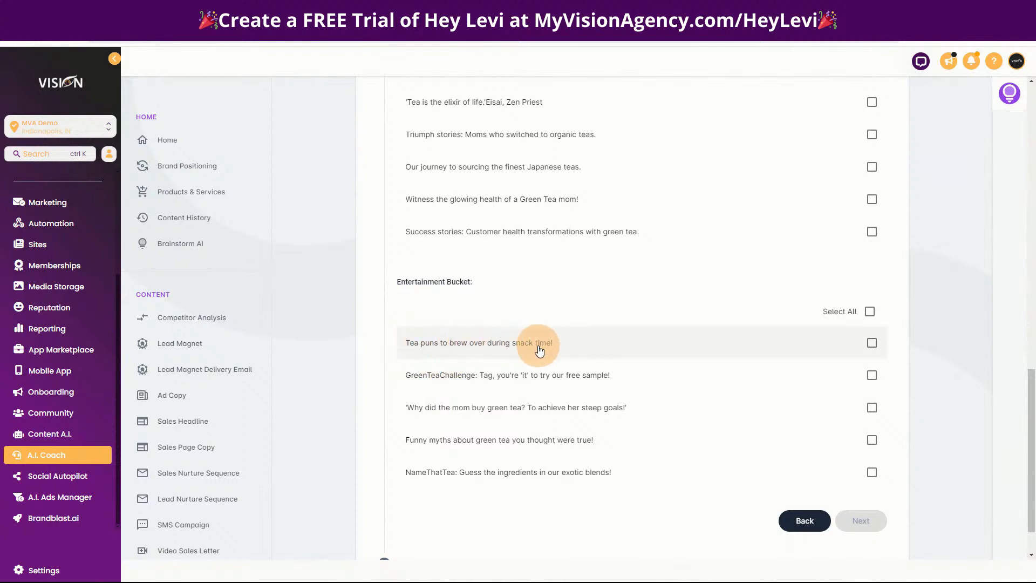
{"action": "scroll", "coordinate": [608, 430], "scroll_direction": "down", "scroll_amount": 1}
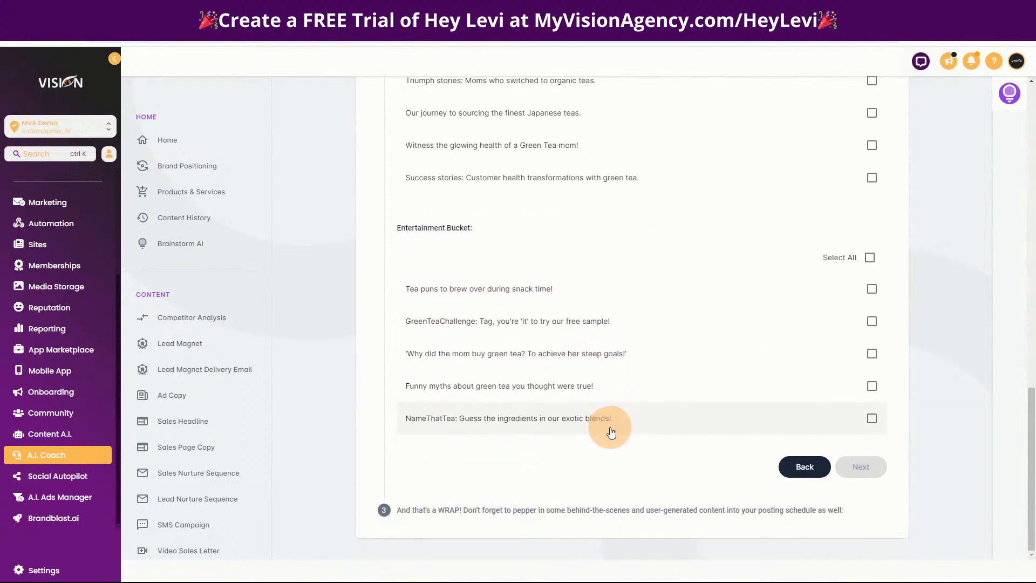
{"action": "scroll", "coordinate": [589, 440], "scroll_direction": "up", "scroll_amount": 3}
{"action": "scroll", "coordinate": [564, 451], "scroll_direction": "up", "scroll_amount": 9}
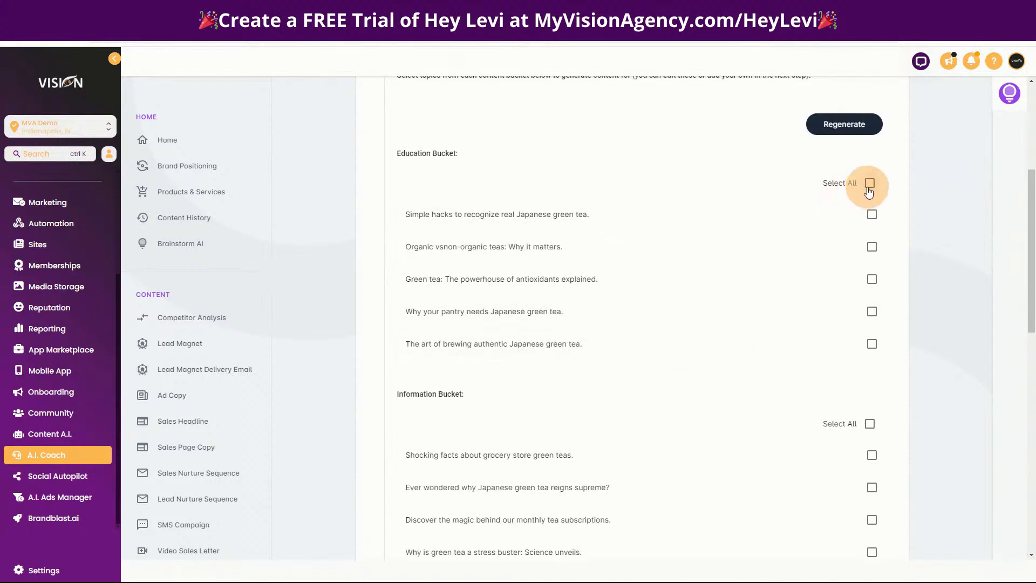
{"action": "left_click", "coordinate": [870, 184]}
{"action": "left_click", "coordinate": [869, 423]}
{"action": "scroll", "coordinate": [702, 431], "scroll_direction": "down", "scroll_amount": 5}
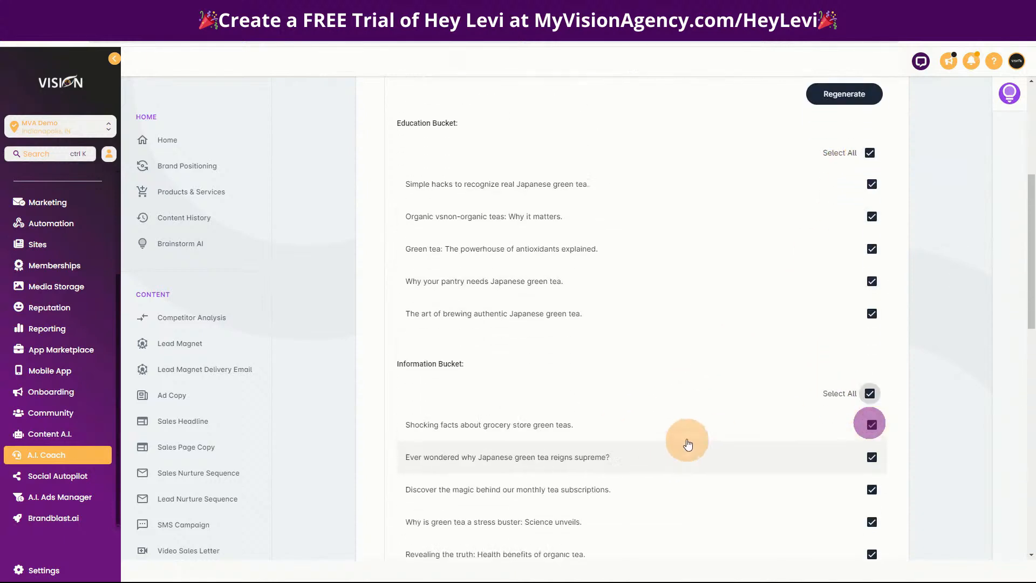
{"action": "left_click", "coordinate": [870, 394]}
{"action": "scroll", "coordinate": [685, 453], "scroll_direction": "down", "scroll_amount": 6}
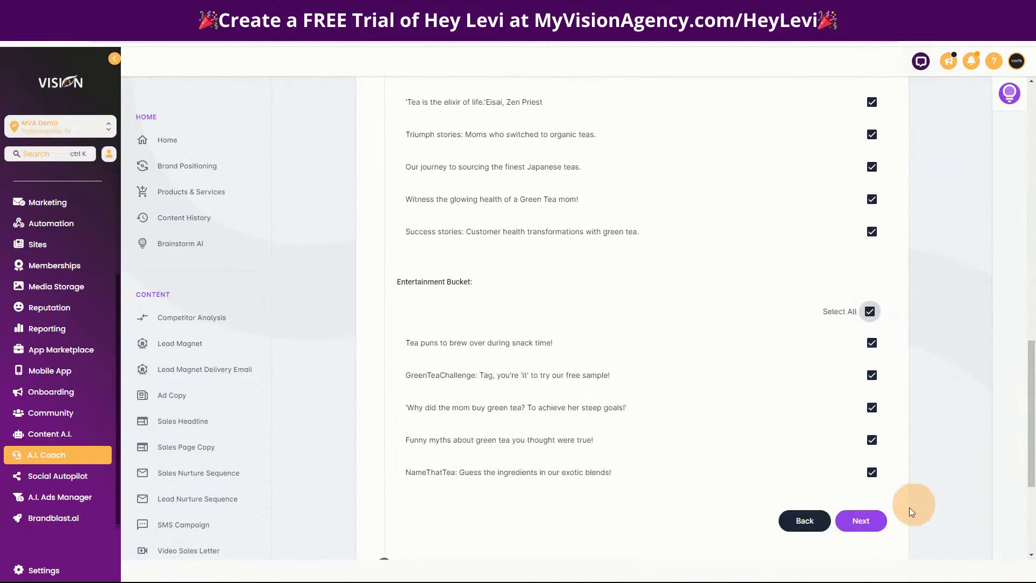
{"action": "left_click", "coordinate": [861, 521]}
Generate posts for all topics in the Education Bucket at once
{"action": "scroll", "coordinate": [918, 346], "scroll_direction": "down", "scroll_amount": 4}
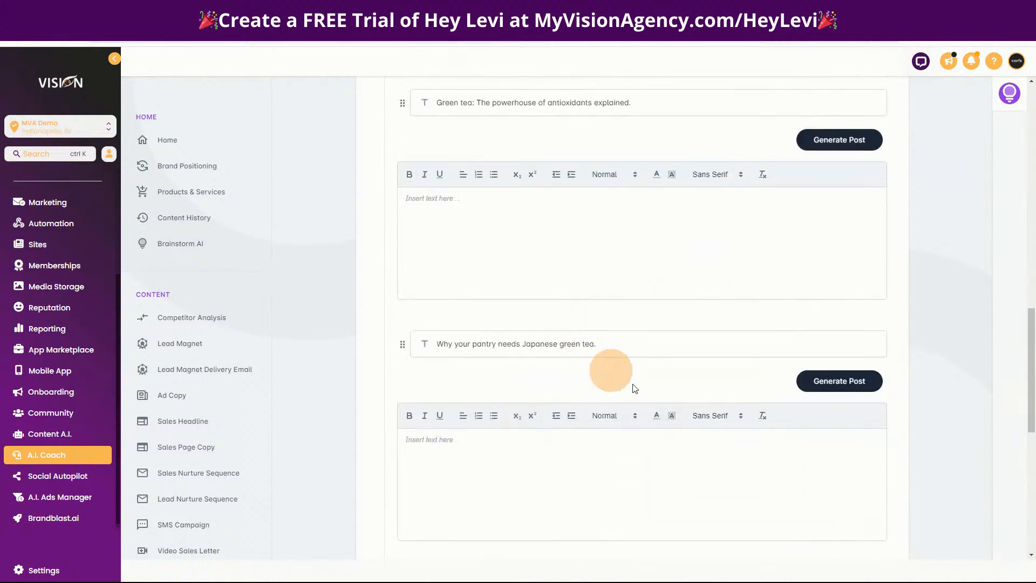
{"action": "scroll", "coordinate": [621, 426], "scroll_direction": "up", "scroll_amount": 15}
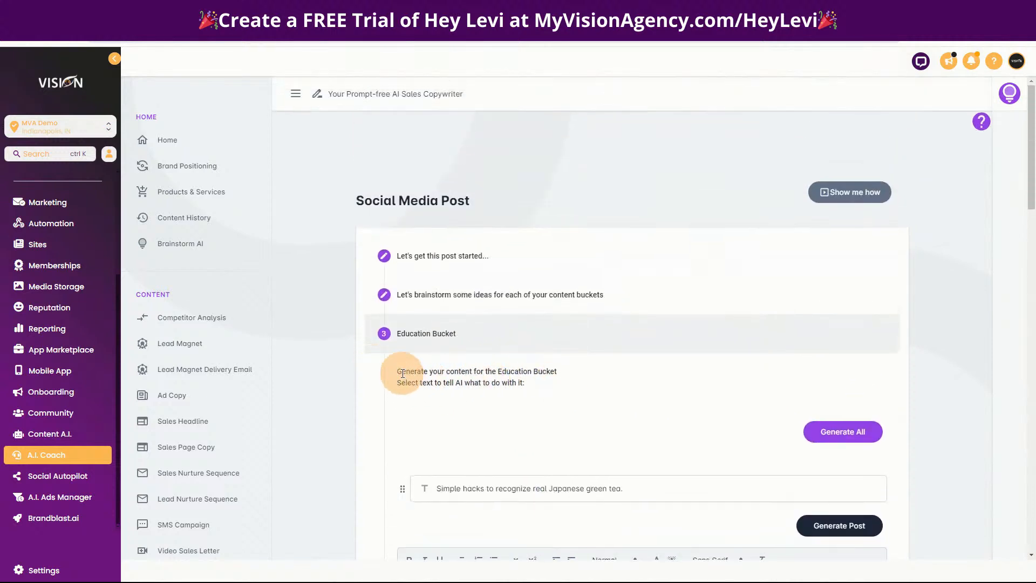
{"action": "left_click_drag", "start_coordinate": [399, 371], "coordinate": [668, 387]}
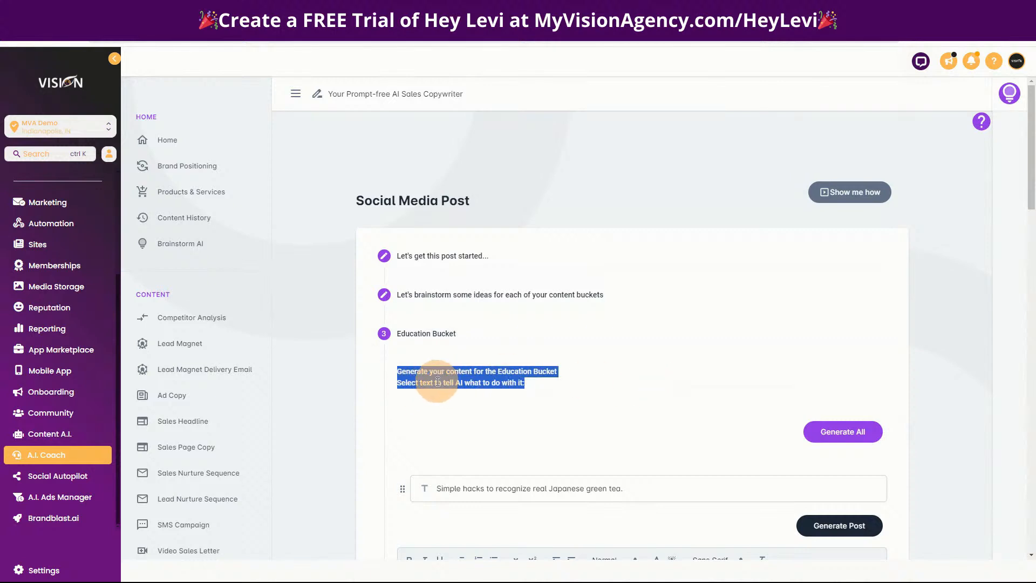
{"action": "left_click", "coordinate": [576, 419]}
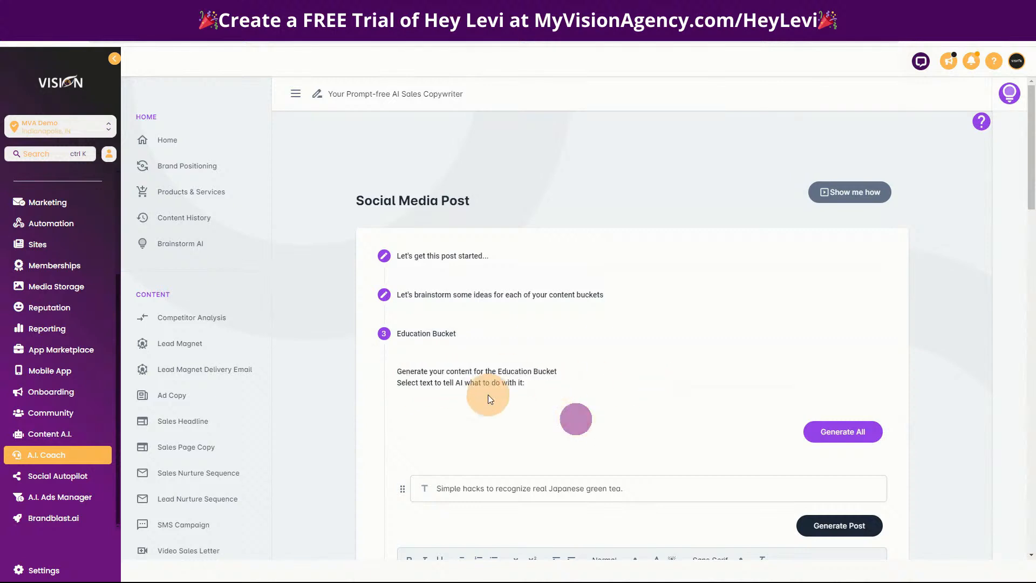
{"action": "scroll", "coordinate": [436, 422], "scroll_direction": "down", "scroll_amount": 3}
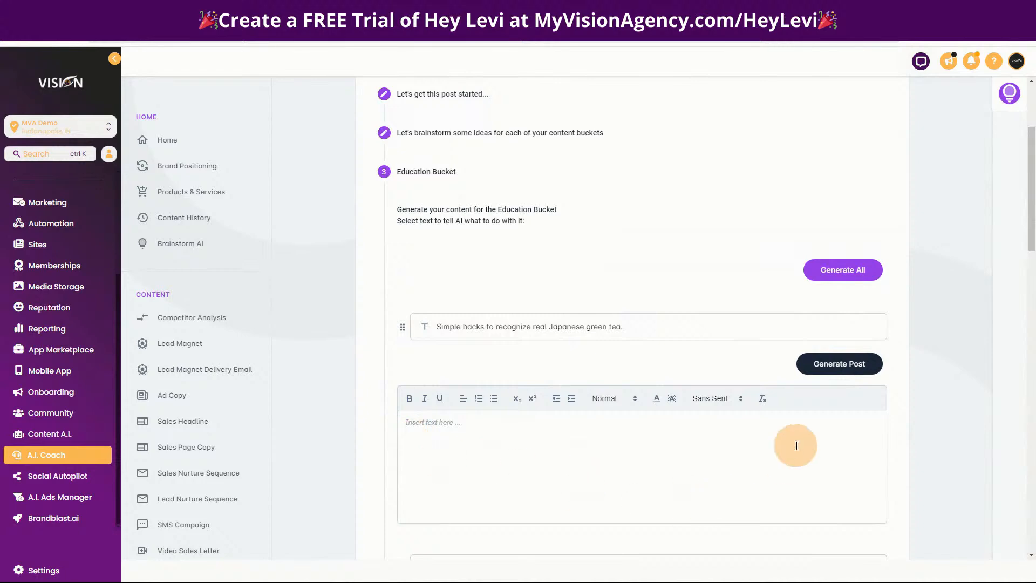
{"action": "scroll", "coordinate": [797, 446], "scroll_direction": "down", "scroll_amount": 3}
{"action": "scroll", "coordinate": [787, 298], "scroll_direction": "up", "scroll_amount": 4}
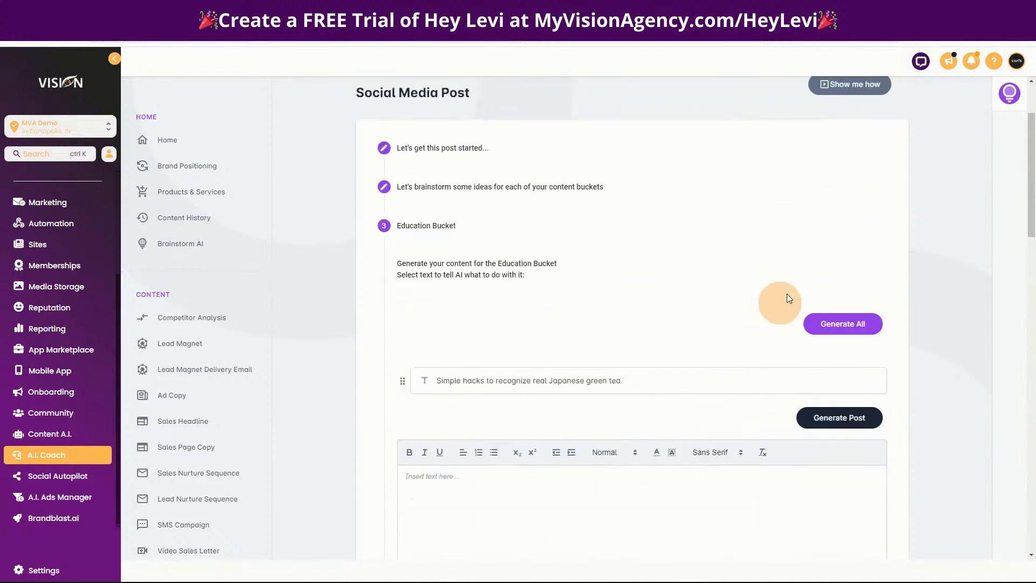
{"action": "left_click", "coordinate": [840, 327]}
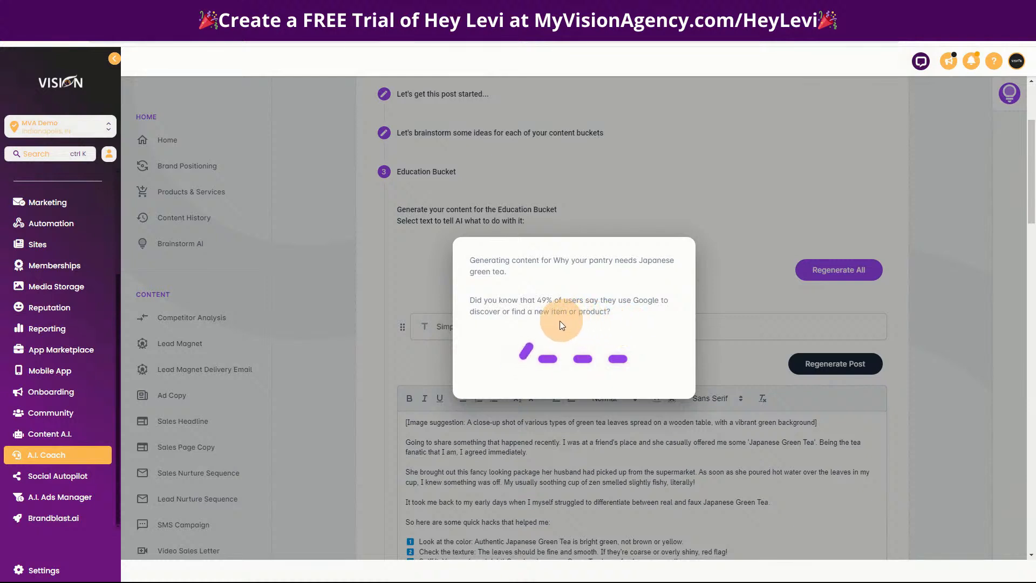
Review the generated post for the topic "Simple hacks to recognize real Japanese green tea."
{"action": "scroll", "coordinate": [905, 388], "scroll_direction": "down", "scroll_amount": 1}
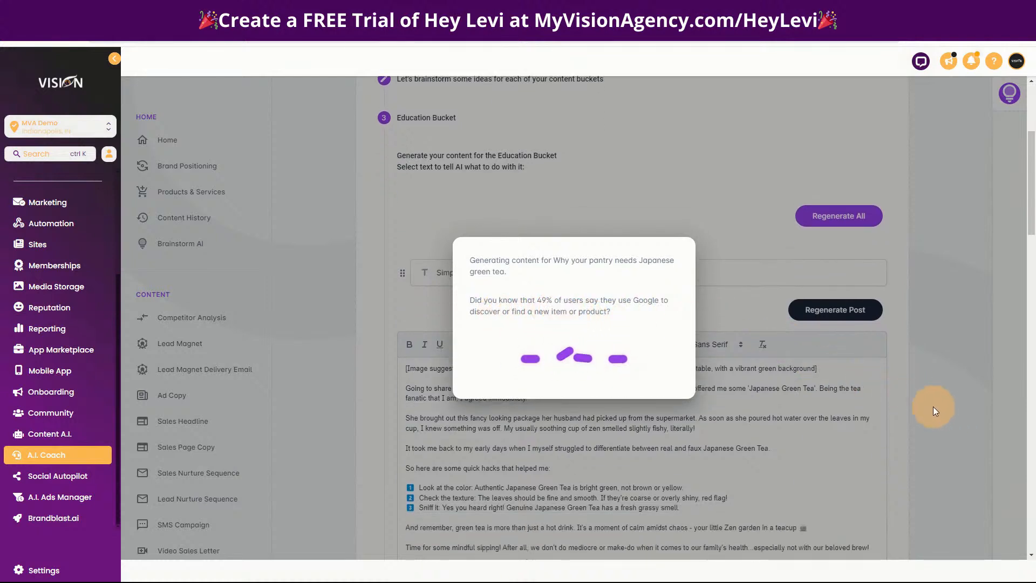
{"action": "scroll", "coordinate": [932, 410], "scroll_direction": "down", "scroll_amount": 3}
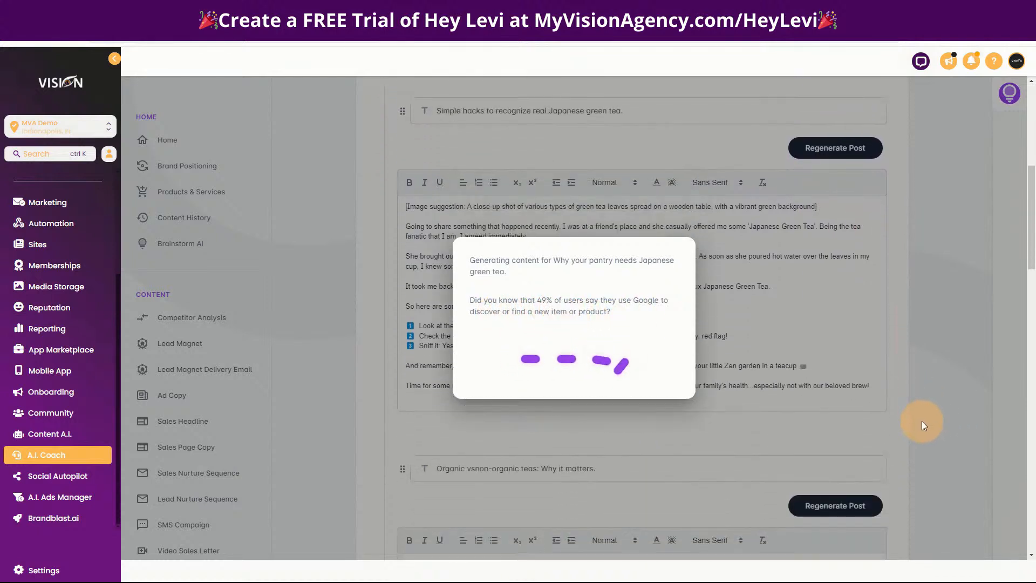
{"action": "scroll", "coordinate": [930, 423], "scroll_direction": "up", "scroll_amount": 1}
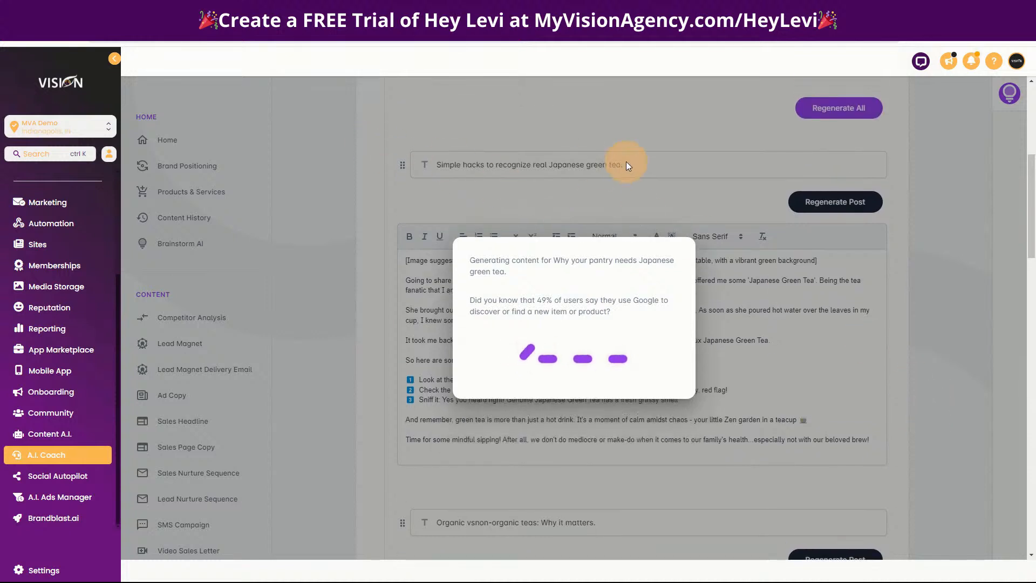
{"action": "scroll", "coordinate": [905, 342], "scroll_direction": "up", "scroll_amount": 2}
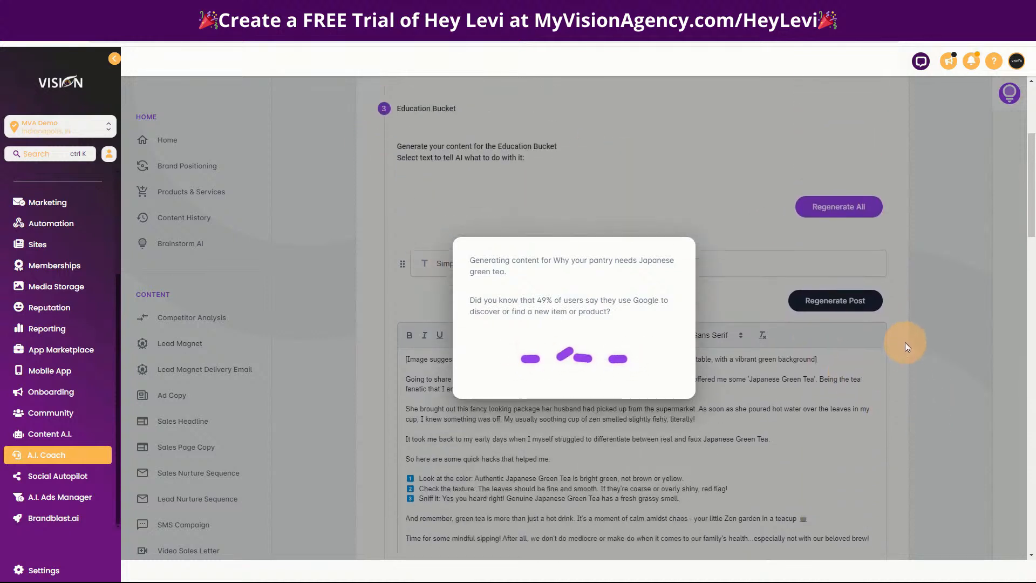
{"action": "scroll", "coordinate": [905, 342], "scroll_direction": "down", "scroll_amount": 3}
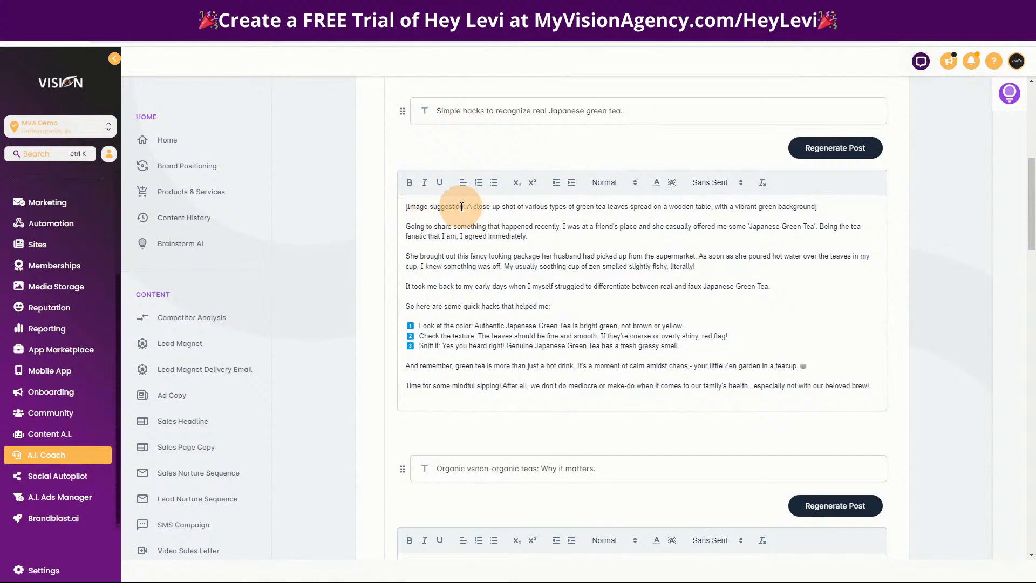
Select the first post's text from its image suggestion onward and look over the AI editing options offered for it
{"action": "left_click_drag", "start_coordinate": [470, 206], "coordinate": [814, 212]}
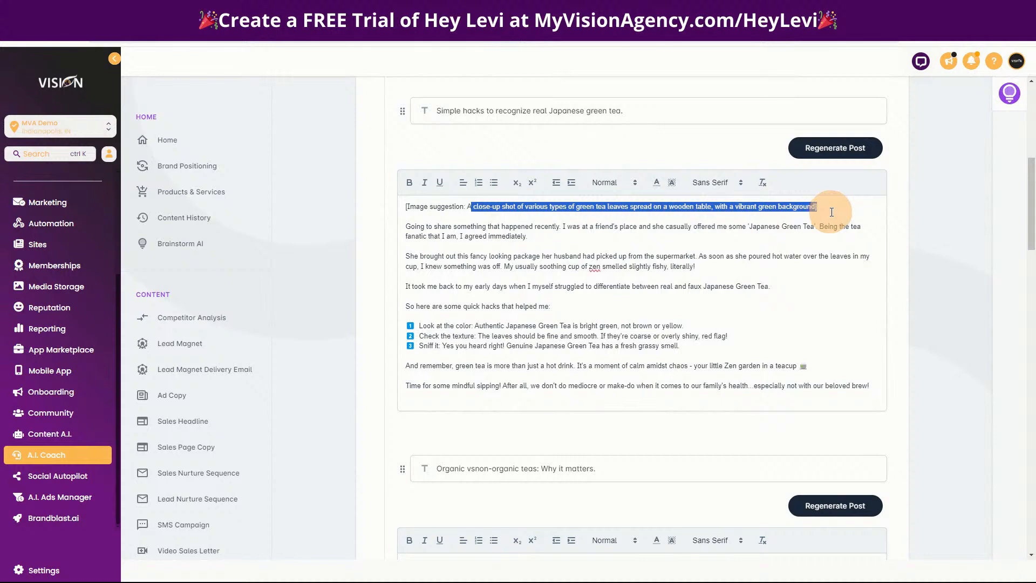
{"action": "left_click_drag", "start_coordinate": [832, 212], "coordinate": [832, 212]}
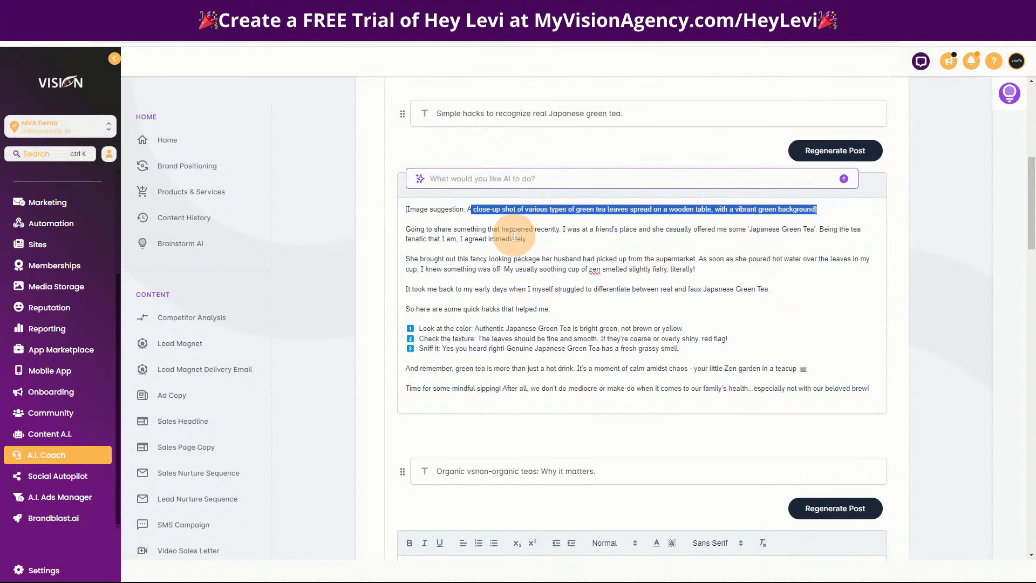
{"action": "left_click", "coordinate": [468, 208]}
{"action": "left_click_drag", "start_coordinate": [468, 209], "coordinate": [834, 388]}
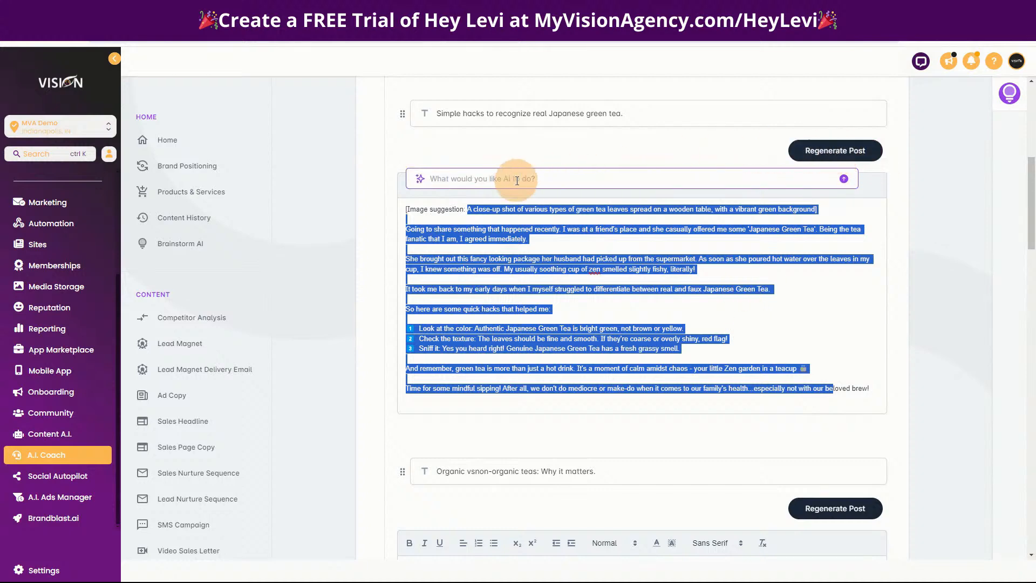
{"action": "left_click", "coordinate": [514, 180]}
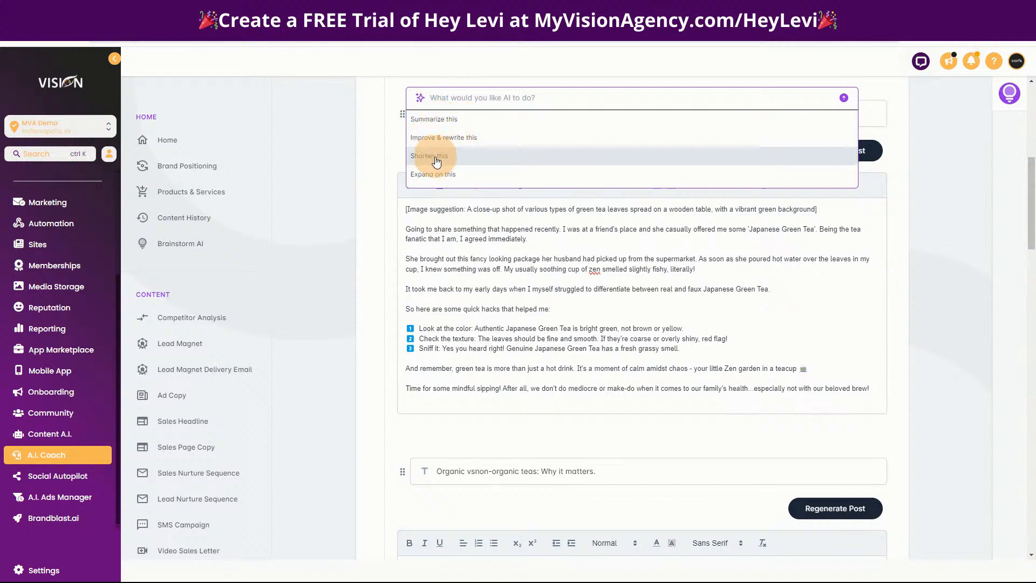
{"action": "left_click", "coordinate": [542, 296]}
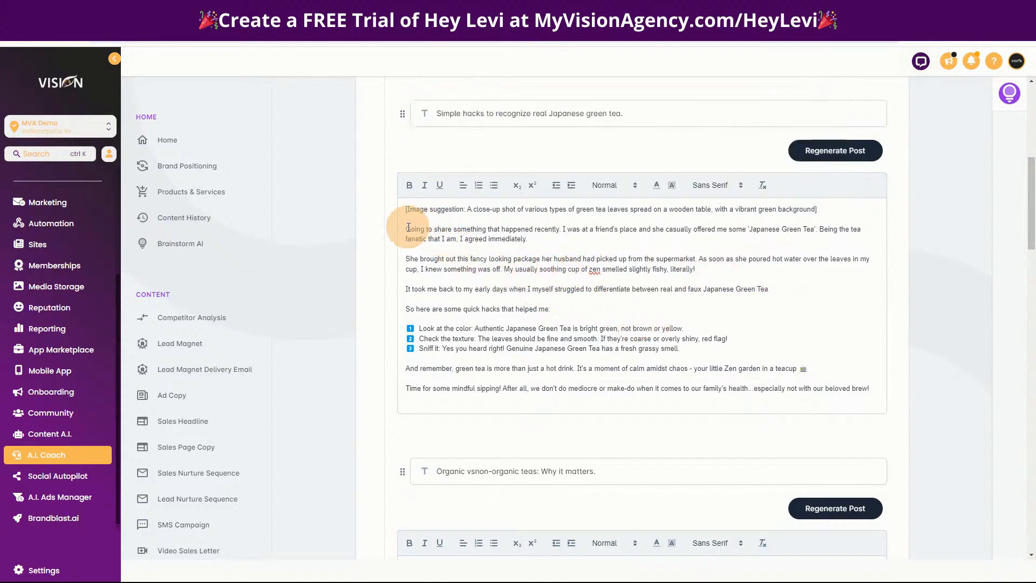
Read through the topic "Simple hacks to recognize real Japanese green tea." and its post, paragraph by paragraph, from the opening story to the closing remarks
{"action": "left_click", "coordinate": [437, 115]}
{"action": "left_click_drag", "start_coordinate": [437, 114], "coordinate": [673, 121]}
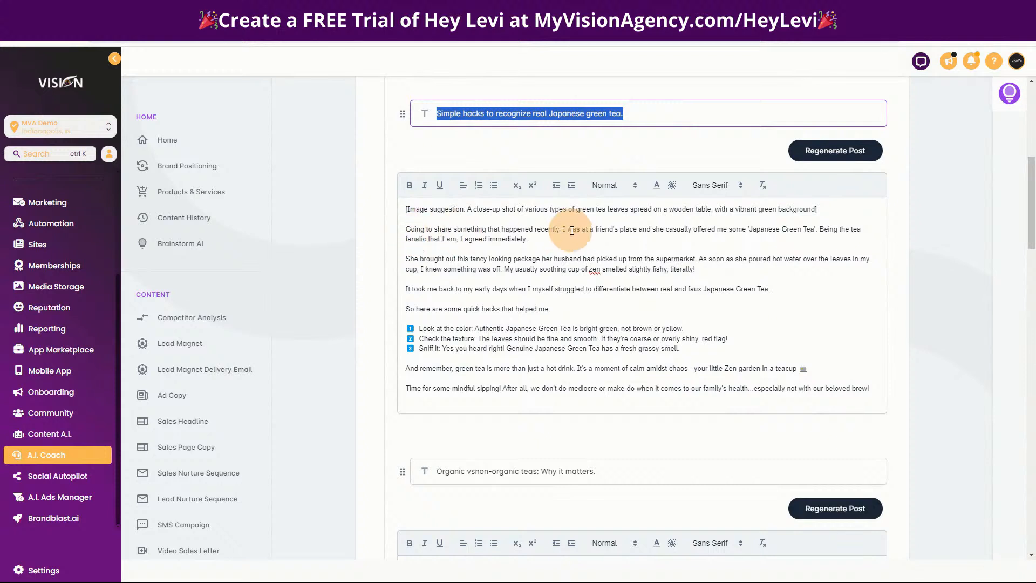
{"action": "left_click", "coordinate": [407, 230]}
{"action": "left_click_drag", "start_coordinate": [408, 230], "coordinate": [584, 241]}
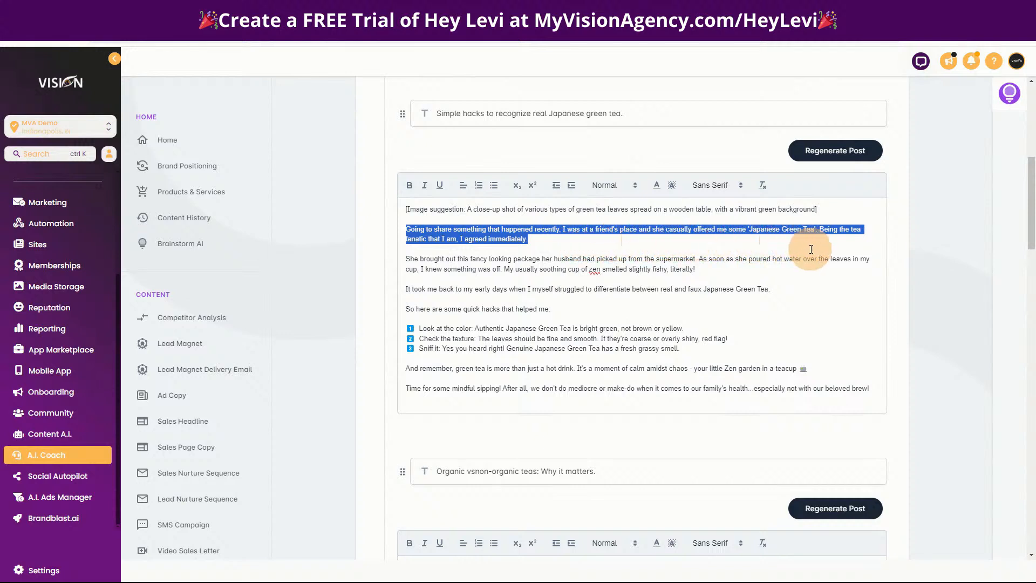
{"action": "left_click_drag", "start_coordinate": [810, 258], "coordinate": [809, 266]}
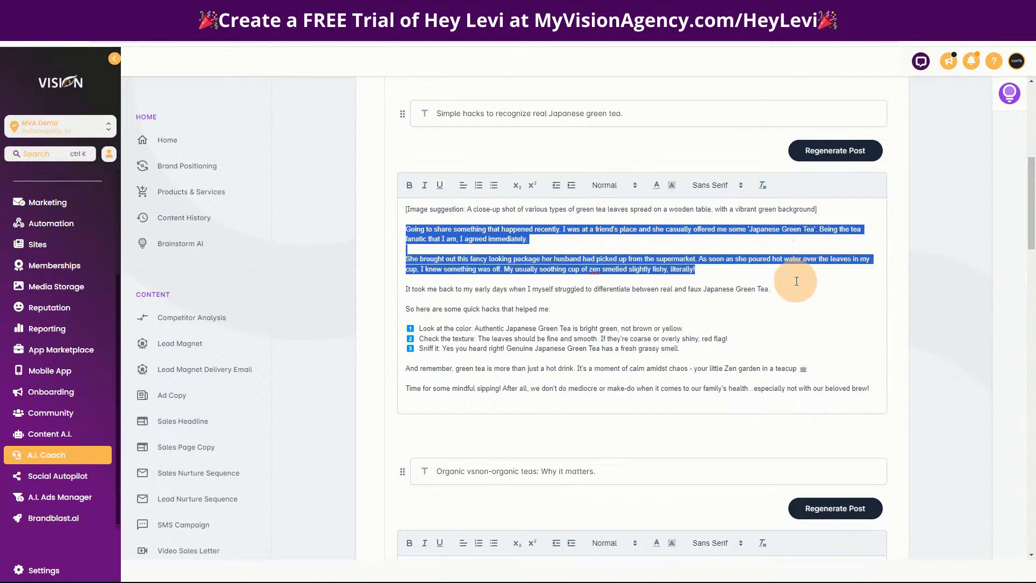
{"action": "left_click_drag", "start_coordinate": [798, 284], "coordinate": [799, 289]}
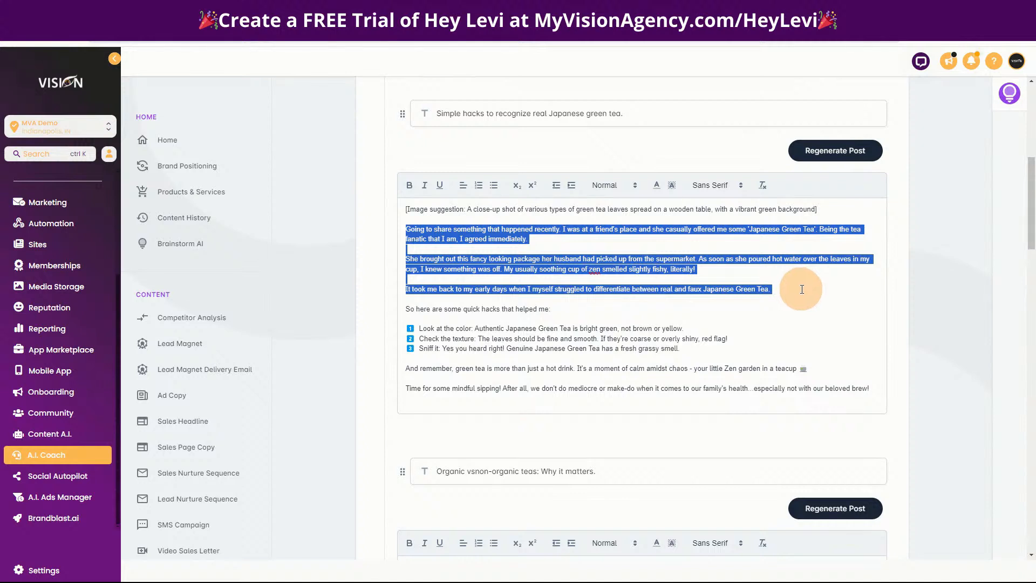
{"action": "left_click_drag", "start_coordinate": [803, 292], "coordinate": [803, 315]}
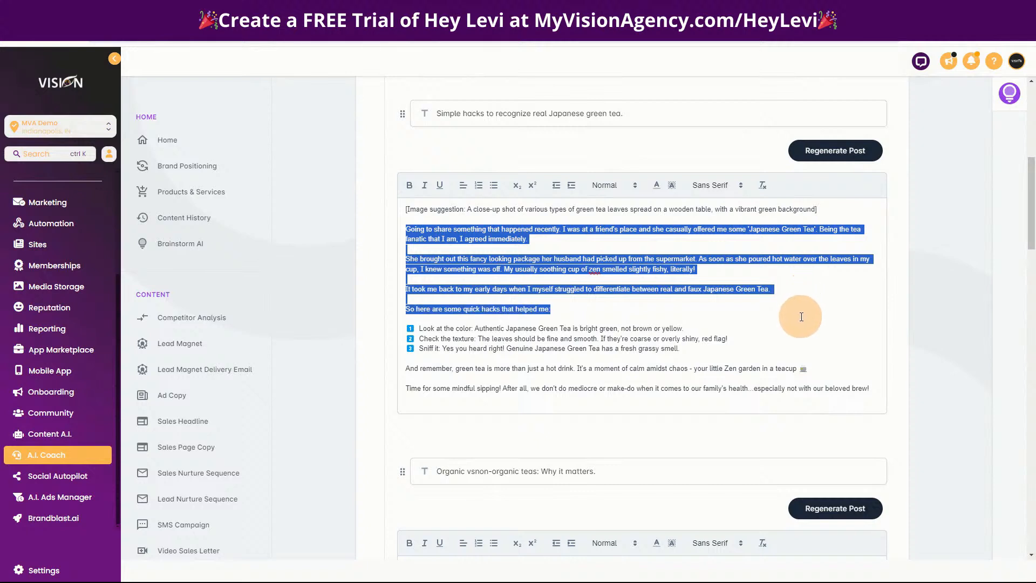
{"action": "left_click_drag", "start_coordinate": [802, 323], "coordinate": [750, 334]}
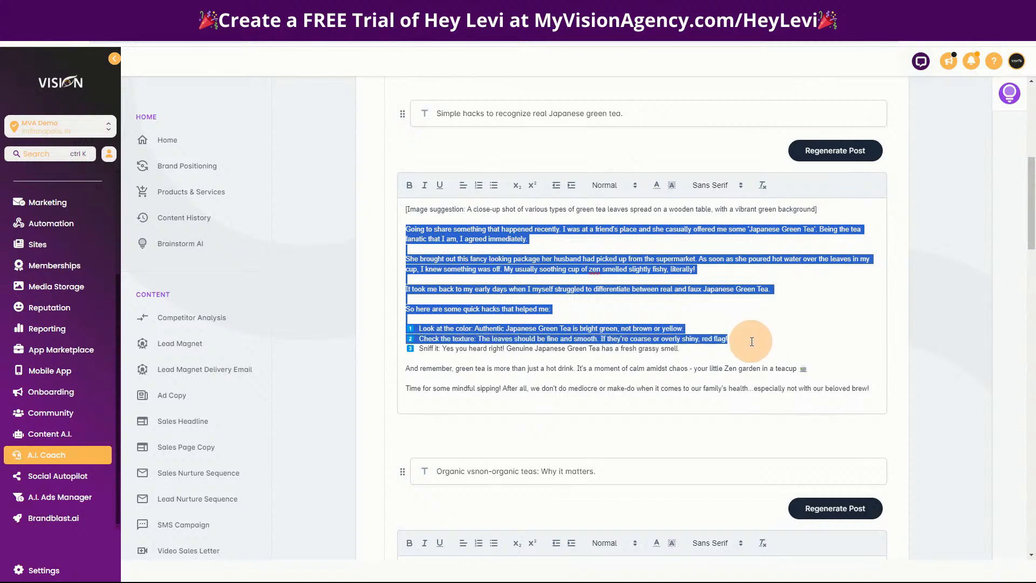
{"action": "left_click_drag", "start_coordinate": [755, 345], "coordinate": [823, 369]}
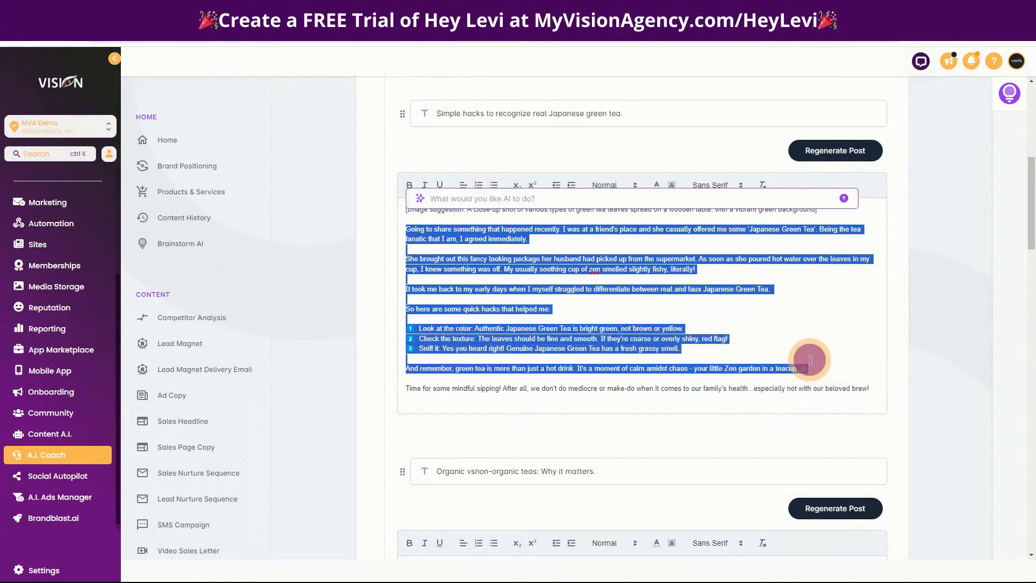
{"action": "left_click", "coordinate": [810, 360]}
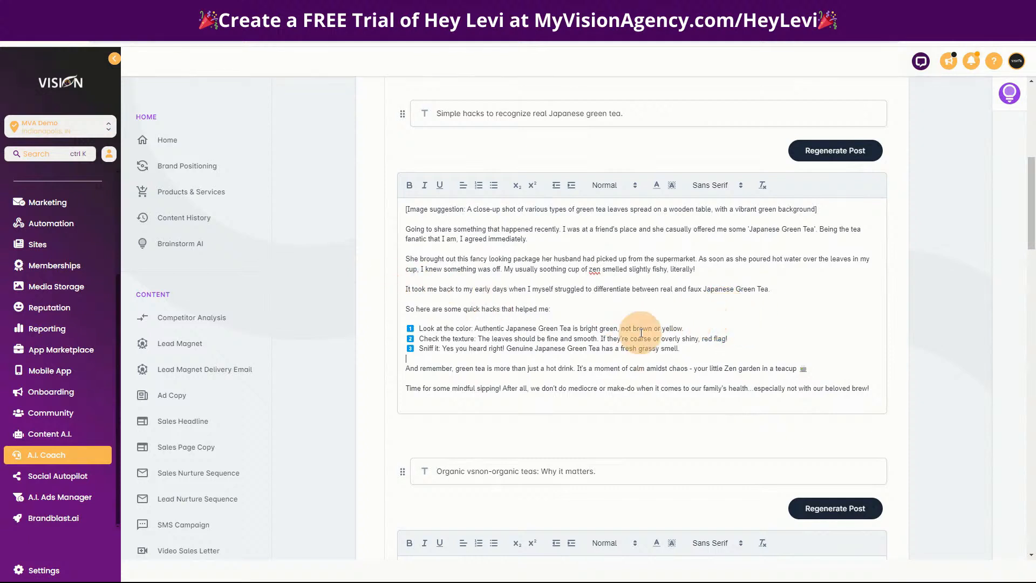
Skim the remaining Education Bucket posts, proceed to the Information Bucket and generate posts for all its topics at once
{"action": "scroll", "coordinate": [812, 317], "scroll_direction": "down", "scroll_amount": 1}
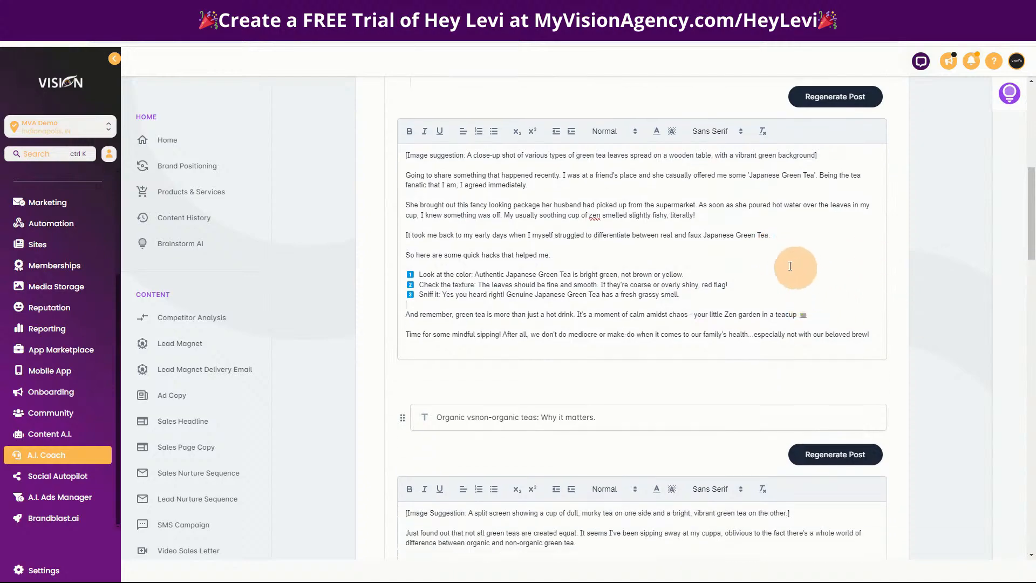
{"action": "scroll", "coordinate": [850, 341], "scroll_direction": "down", "scroll_amount": 10}
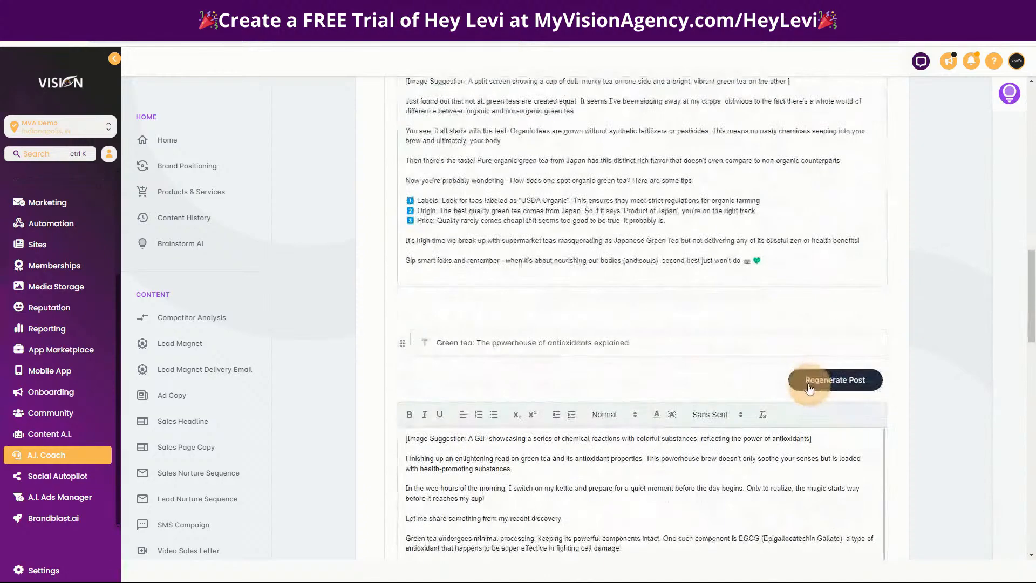
{"action": "scroll", "coordinate": [756, 381], "scroll_direction": "down", "scroll_amount": 10}
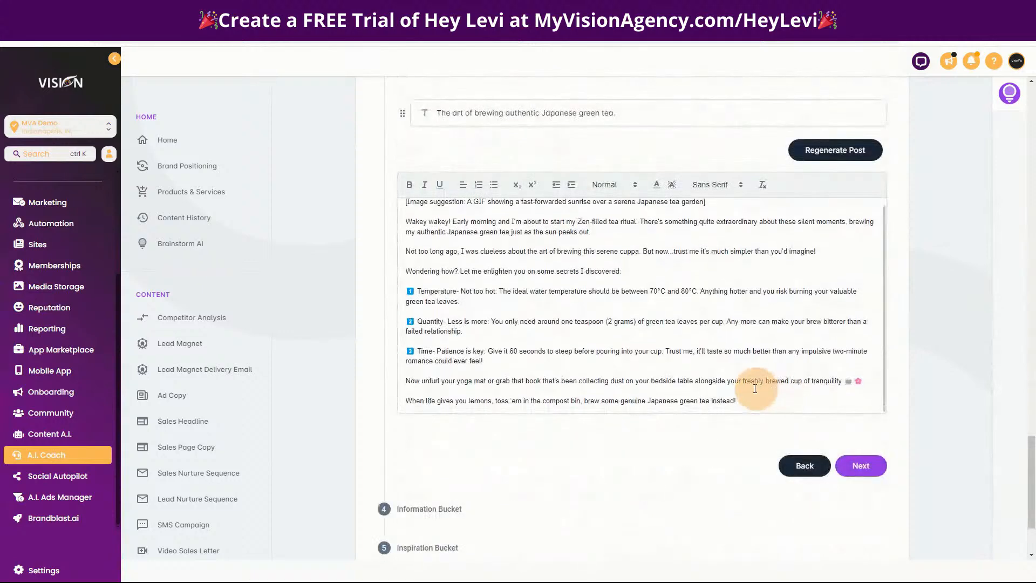
{"action": "left_click", "coordinate": [861, 465]}
{"action": "scroll", "coordinate": [474, 414], "scroll_direction": "up", "scroll_amount": 20}
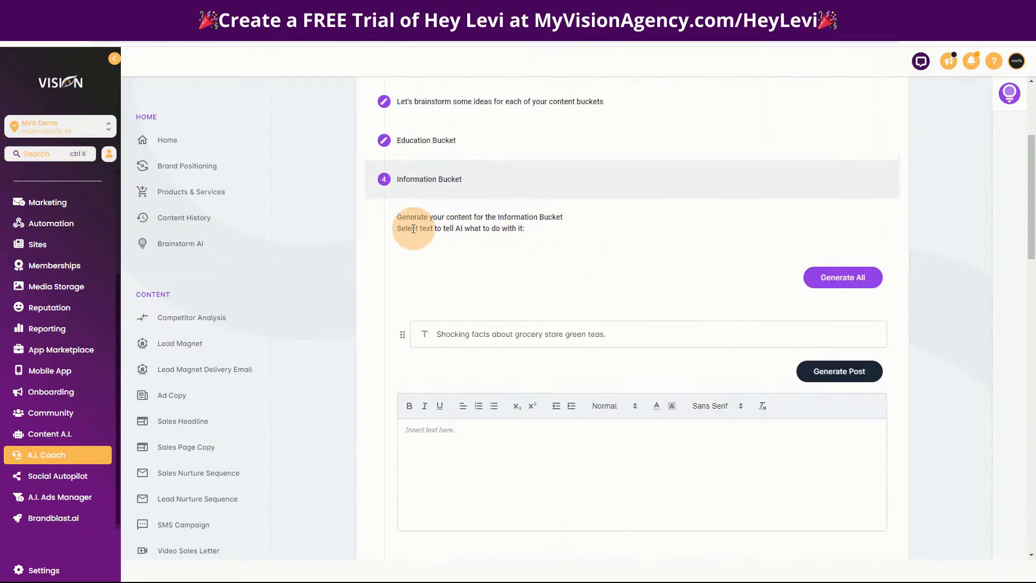
{"action": "left_click", "coordinate": [846, 280]}
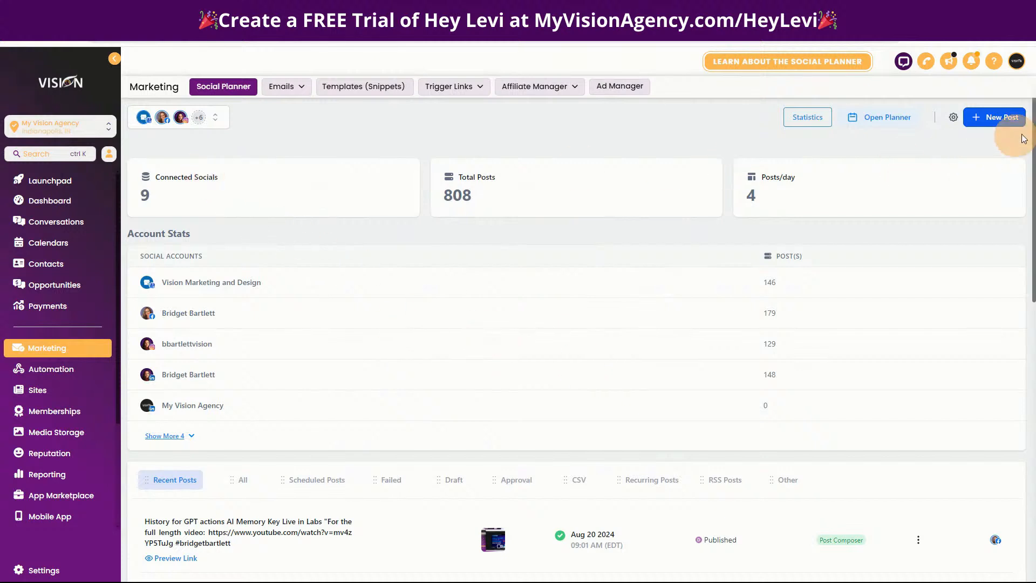
In the Social Planner, view the connected accounts, create a new social post and choose the personal Facebook profile as its destination
{"action": "left_click", "coordinate": [215, 121]}
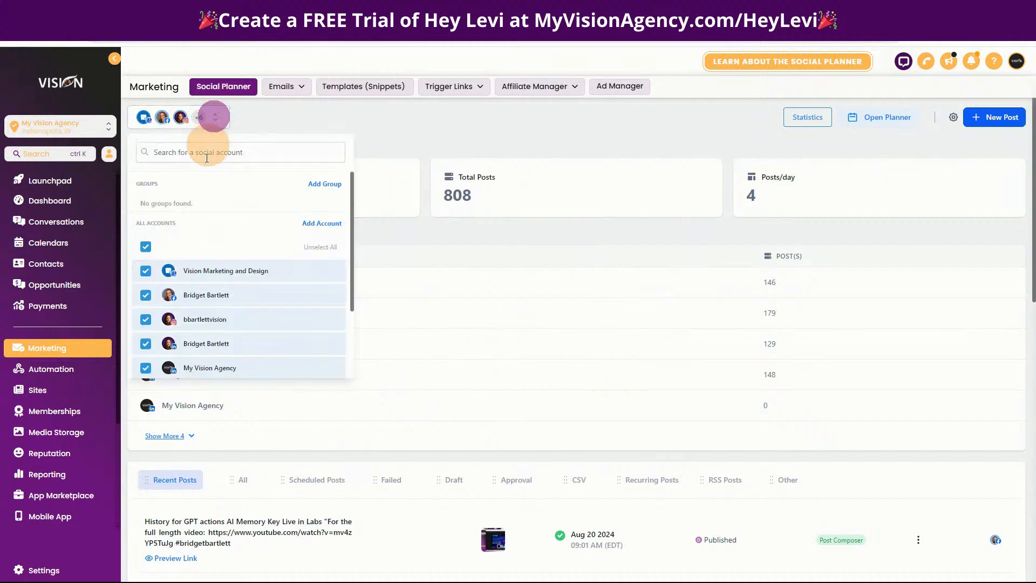
{"action": "left_click", "coordinate": [519, 132]}
{"action": "left_click", "coordinate": [996, 121]}
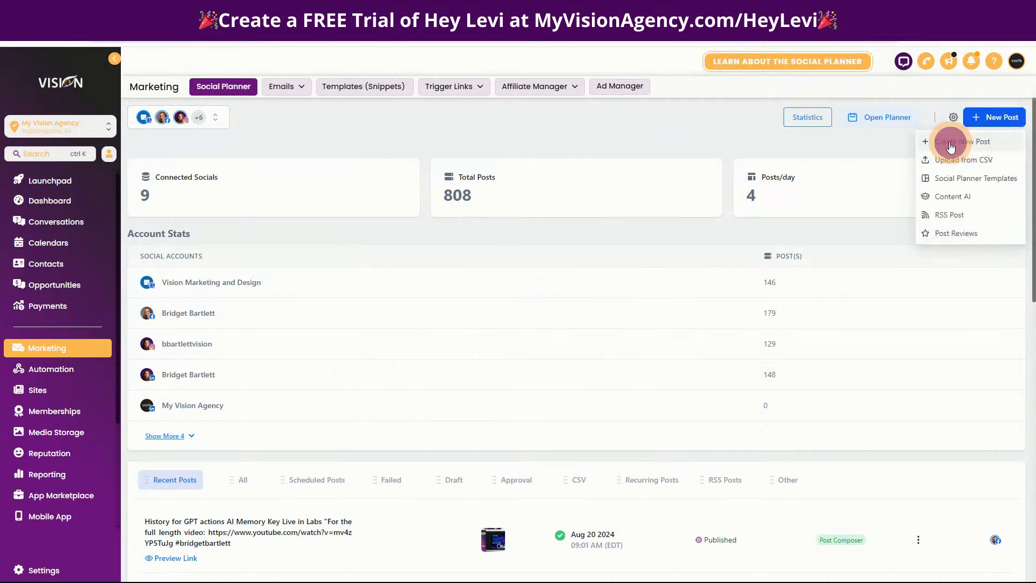
{"action": "left_click", "coordinate": [951, 146]}
{"action": "left_click", "coordinate": [192, 128]}
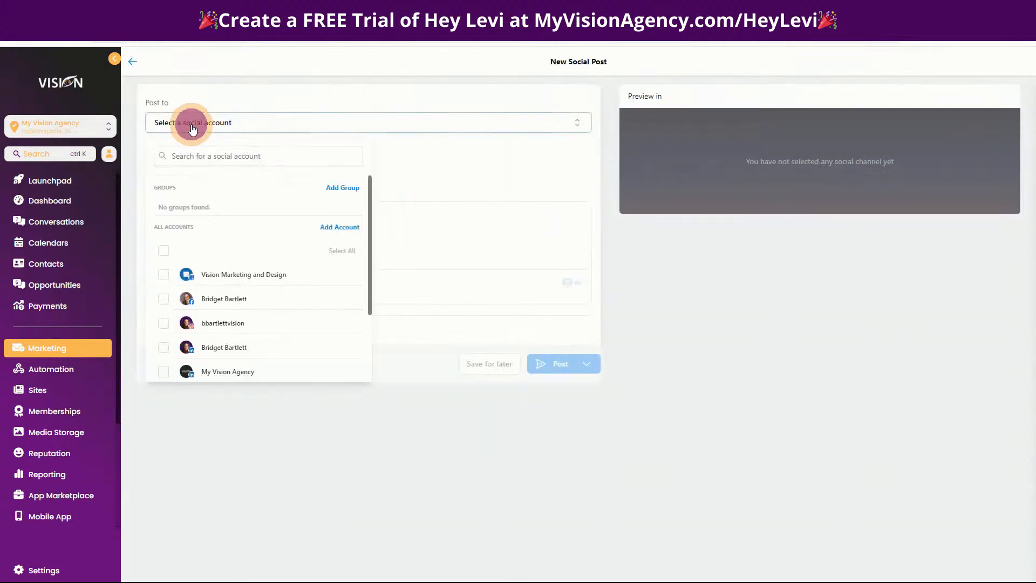
{"action": "left_click", "coordinate": [164, 301]}
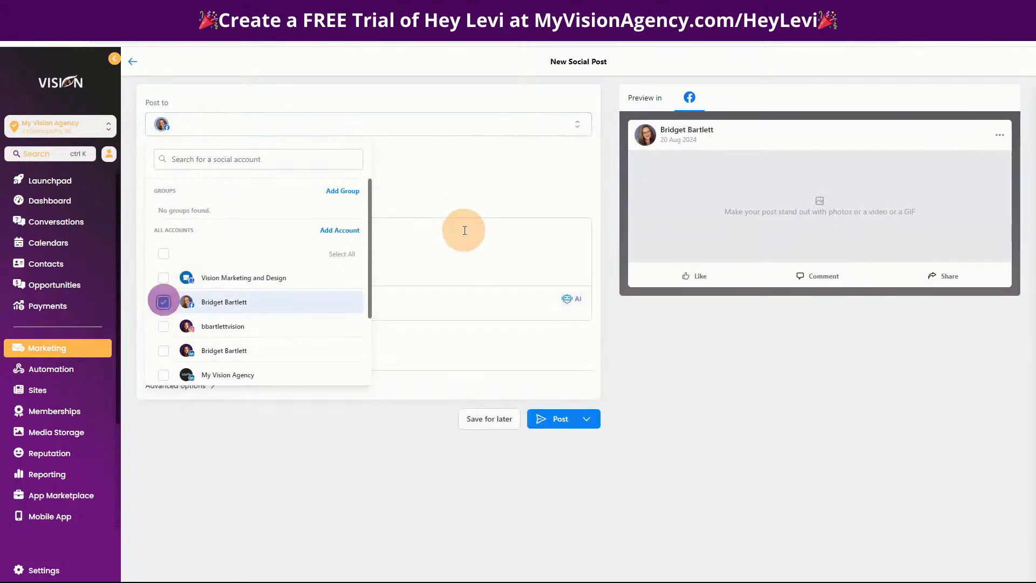
{"action": "left_click", "coordinate": [505, 181]}
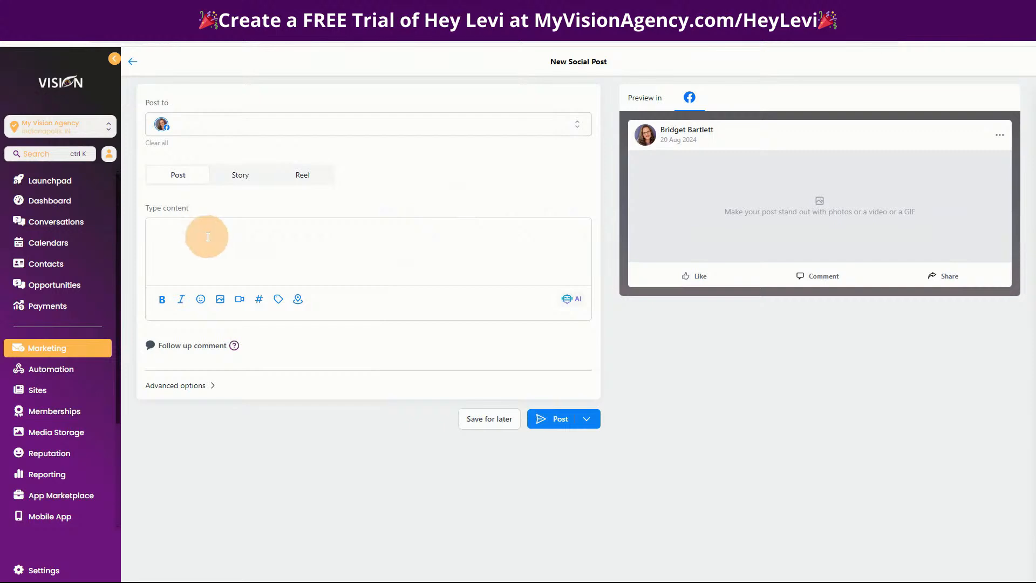
Open the AI image creator for the new post's content, ready for an image description
{"action": "left_click", "coordinate": [230, 262]}
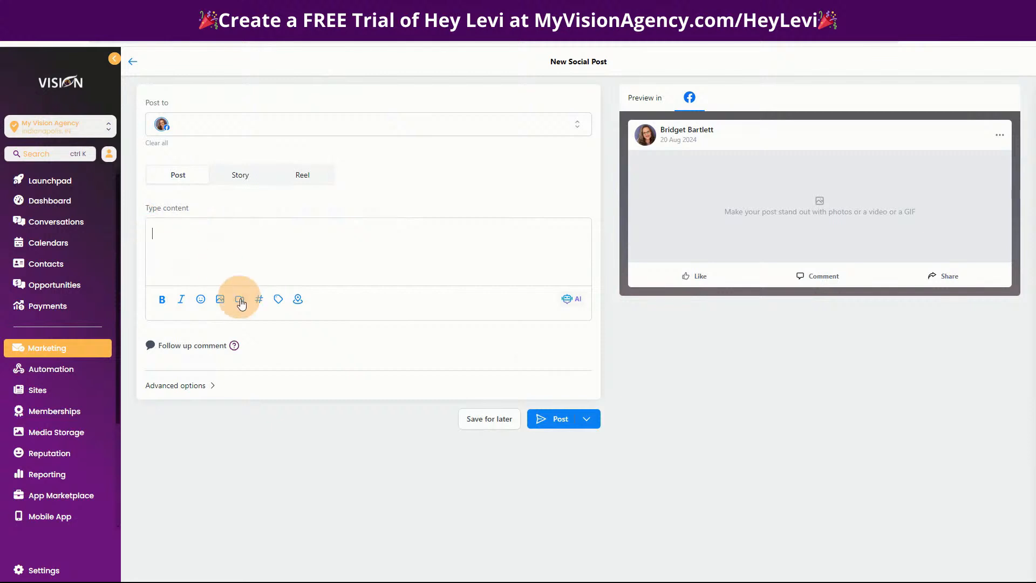
{"action": "left_click", "coordinate": [220, 299]}
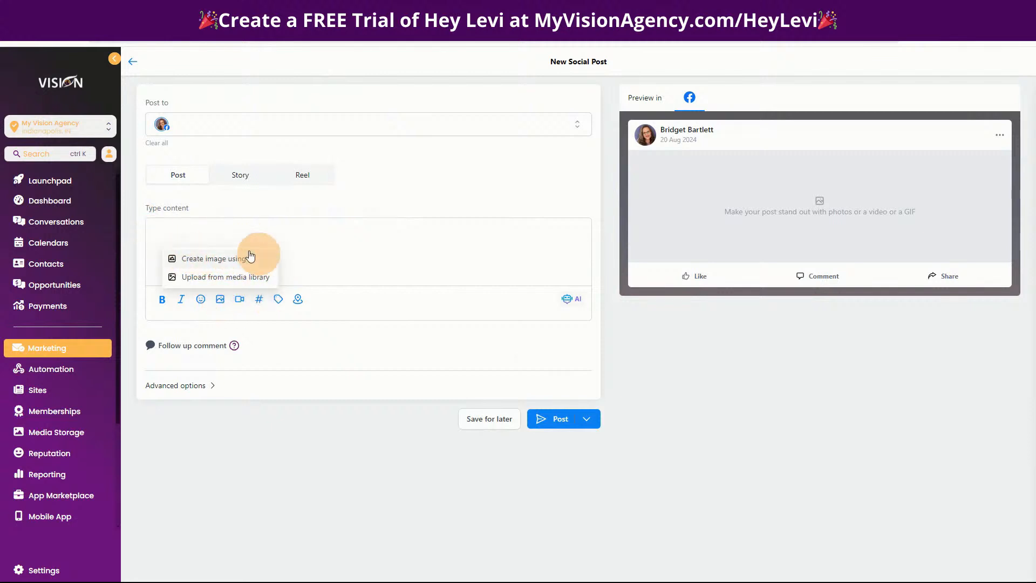
{"action": "left_click", "coordinate": [180, 224]}
{"action": "left_click", "coordinate": [219, 299]}
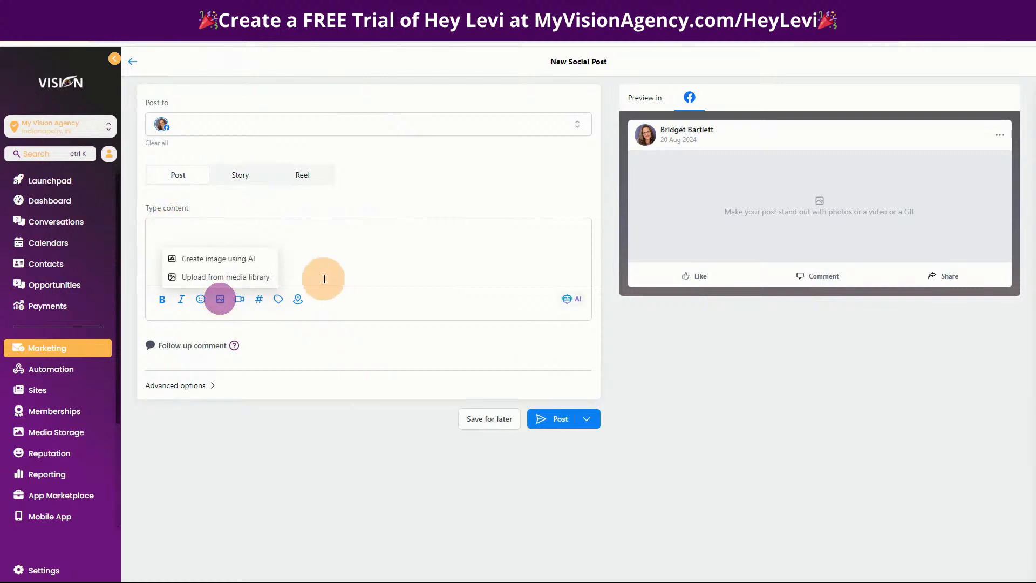
{"action": "left_click", "coordinate": [210, 261]}
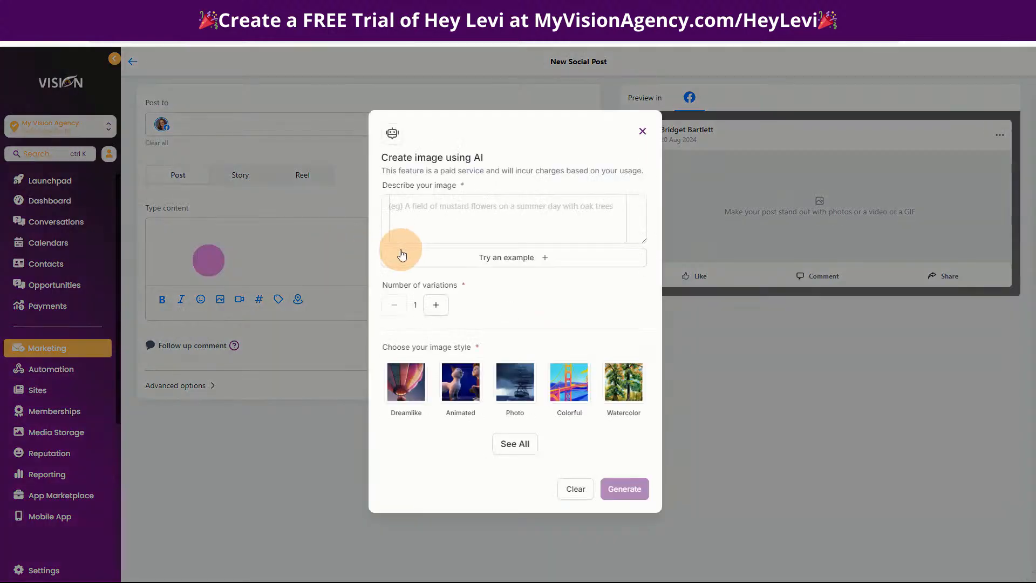
{"action": "left_click", "coordinate": [404, 207]}
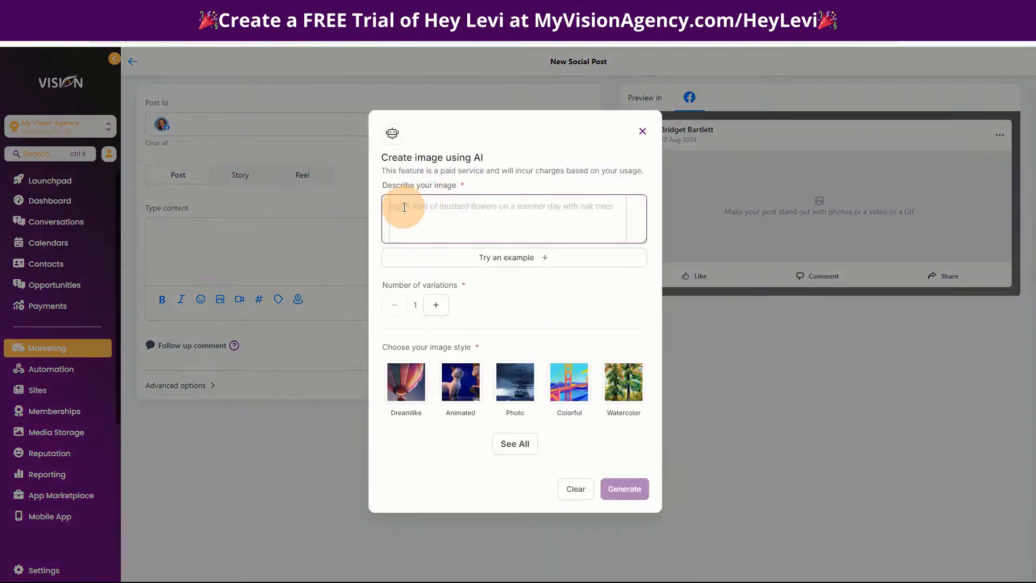
Set the number of image variations to 3 and browse the full set of image styles
{"action": "left_click", "coordinate": [437, 306]}
{"action": "left_click", "coordinate": [438, 306]}
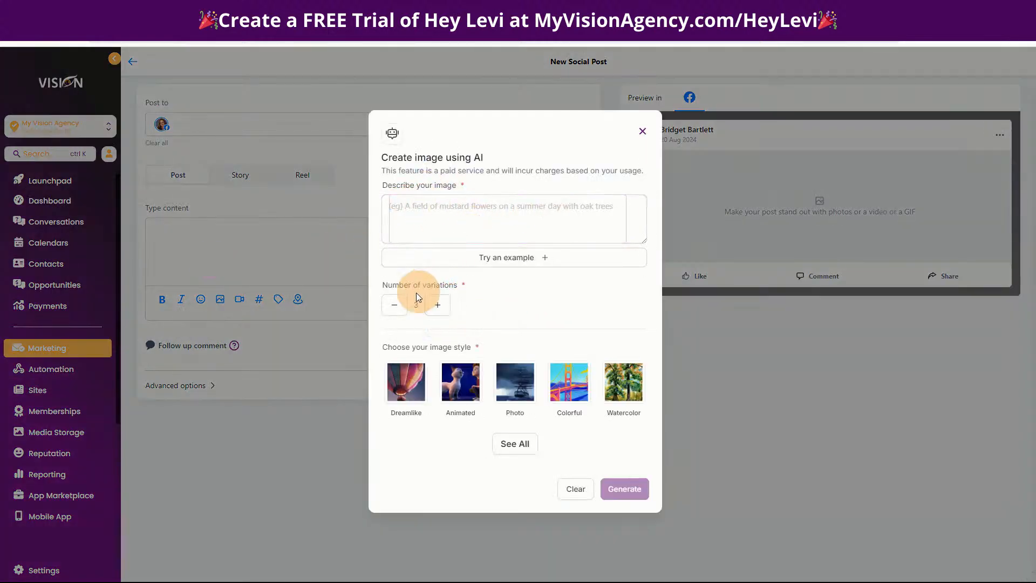
{"action": "left_click", "coordinate": [515, 443]}
{"action": "scroll", "coordinate": [470, 367], "scroll_direction": "down", "scroll_amount": 5}
{"action": "scroll", "coordinate": [439, 282], "scroll_direction": "up", "scroll_amount": 1}
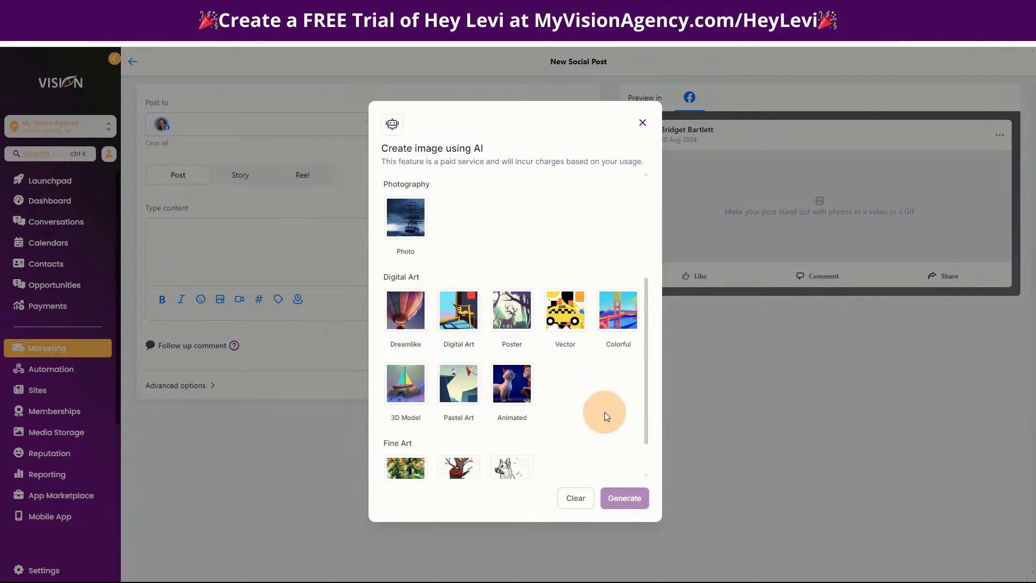
{"action": "scroll", "coordinate": [469, 383], "scroll_direction": "down", "scroll_amount": 2}
{"action": "scroll", "coordinate": [488, 415], "scroll_direction": "up", "scroll_amount": 6}
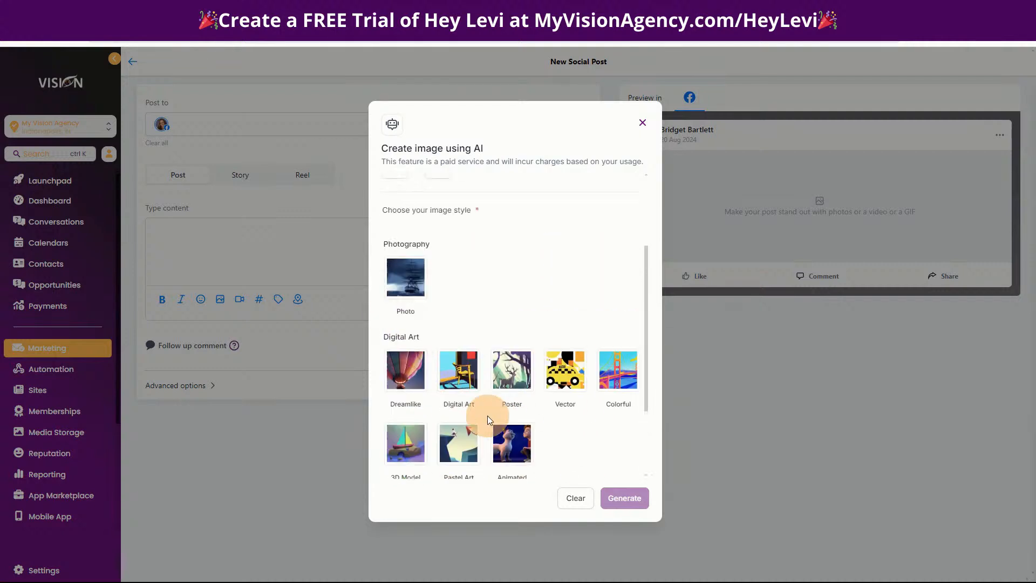
{"action": "left_click", "coordinate": [404, 329]}
{"action": "scroll", "coordinate": [463, 366], "scroll_direction": "up", "scroll_amount": 3}
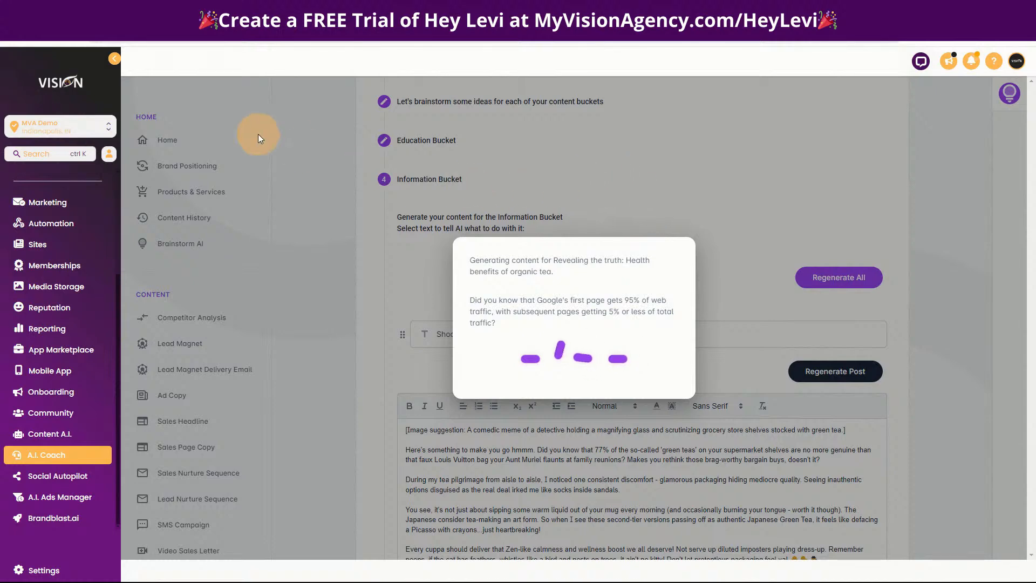
Return to the A.I. Coach and review the generated Information Bucket posts
{"action": "scroll", "coordinate": [341, 349], "scroll_direction": "down", "scroll_amount": 12}
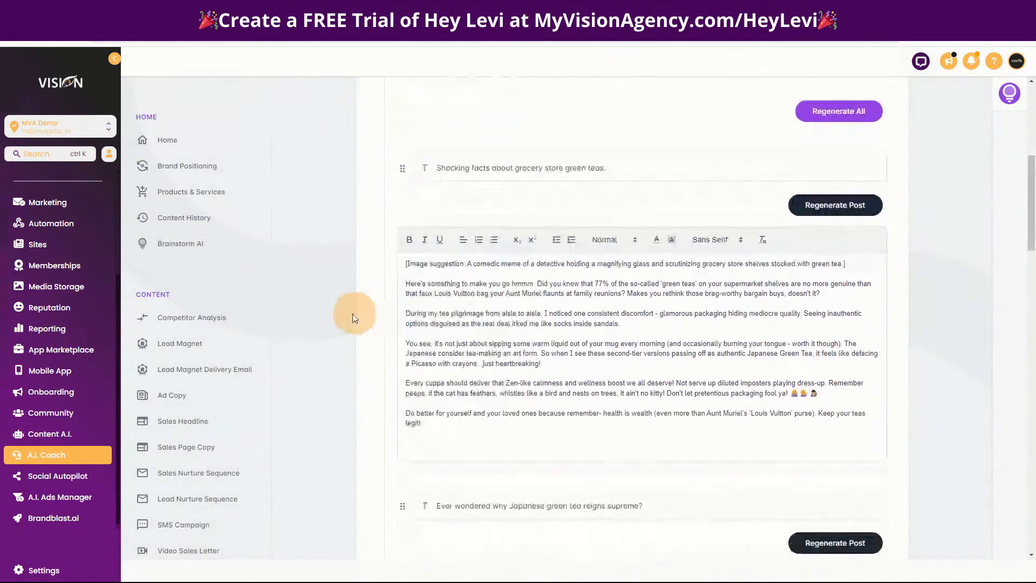
{"action": "scroll", "coordinate": [332, 349], "scroll_direction": "down", "scroll_amount": 15}
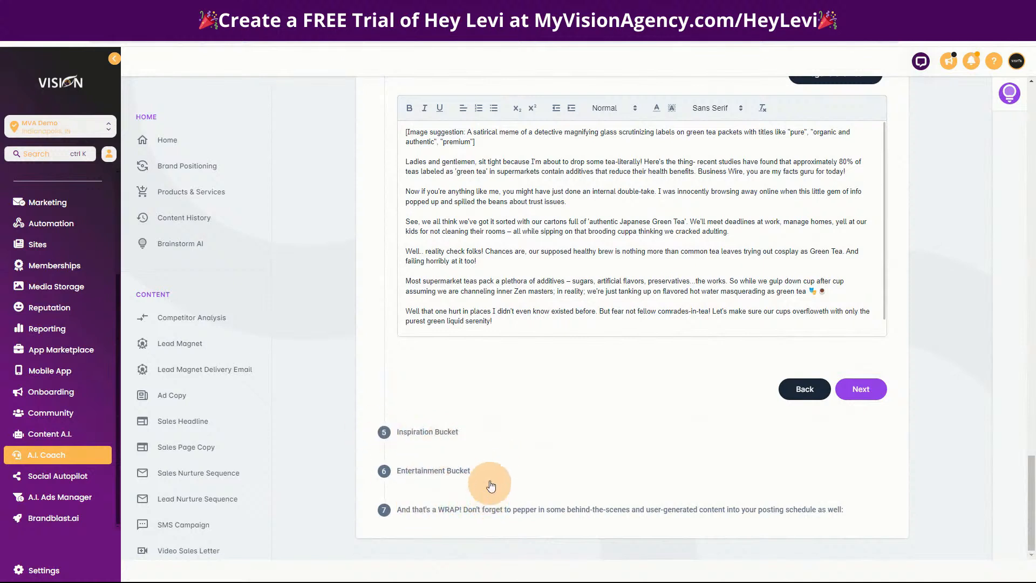
{"action": "scroll", "coordinate": [516, 441], "scroll_direction": "up", "scroll_amount": 15}
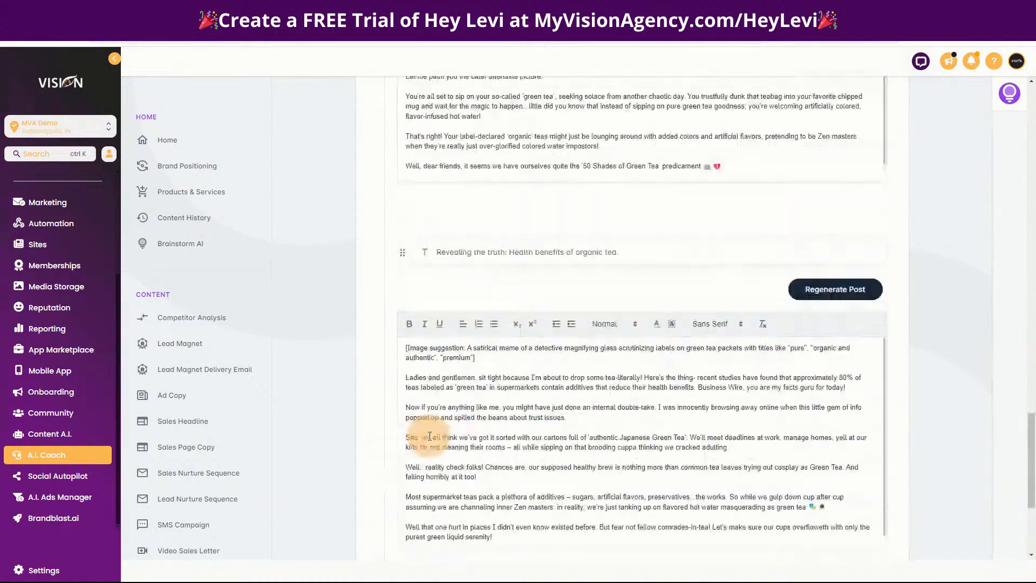
Copy the image suggestion text from the Information Bucket post "Shocking facts about grocery store green teas."
{"action": "scroll", "coordinate": [389, 292], "scroll_direction": "up", "scroll_amount": 15}
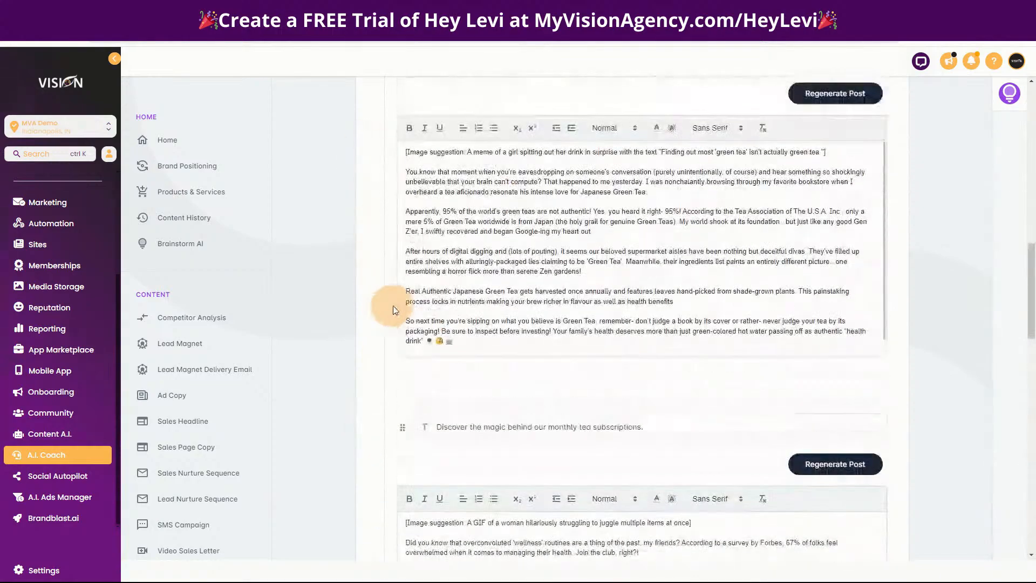
{"action": "scroll", "coordinate": [367, 261], "scroll_direction": "down", "scroll_amount": 2}
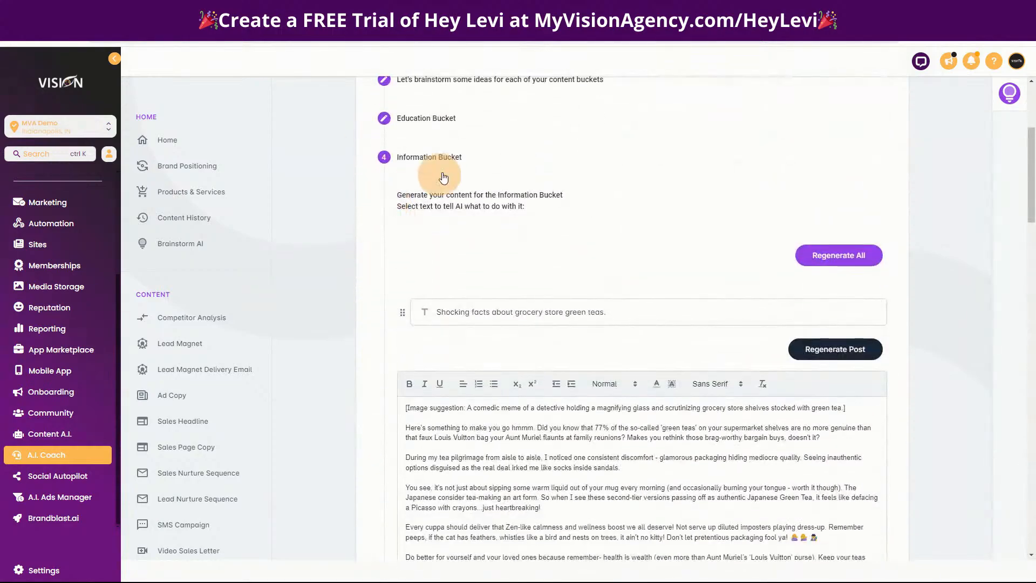
{"action": "scroll", "coordinate": [440, 174], "scroll_direction": "up", "scroll_amount": 1}
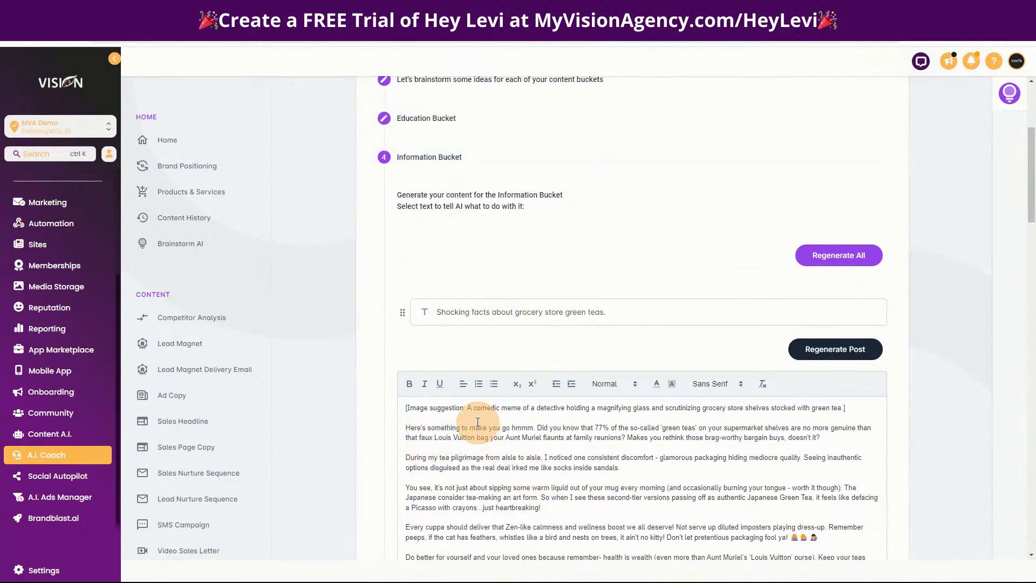
{"action": "left_click_drag", "start_coordinate": [469, 407], "coordinate": [842, 408]}
{"action": "key", "text": "ctrl+c"}
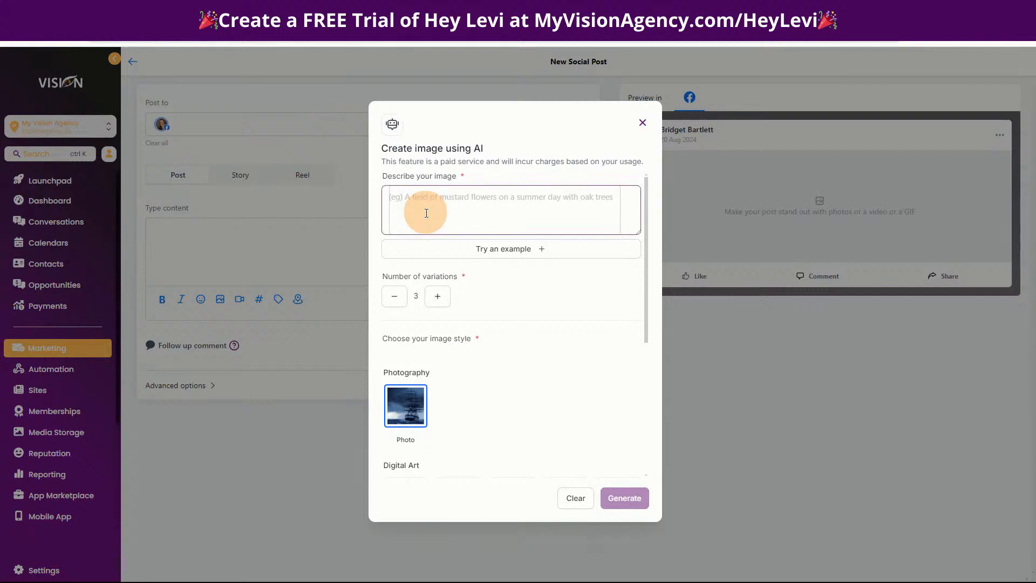
In the new social post's AI image creator, paste the detective meme suggestion as the description and generate the images in Photo style
{"action": "left_click", "coordinate": [425, 195]}
{"action": "key", "text": "ctrl+v"}
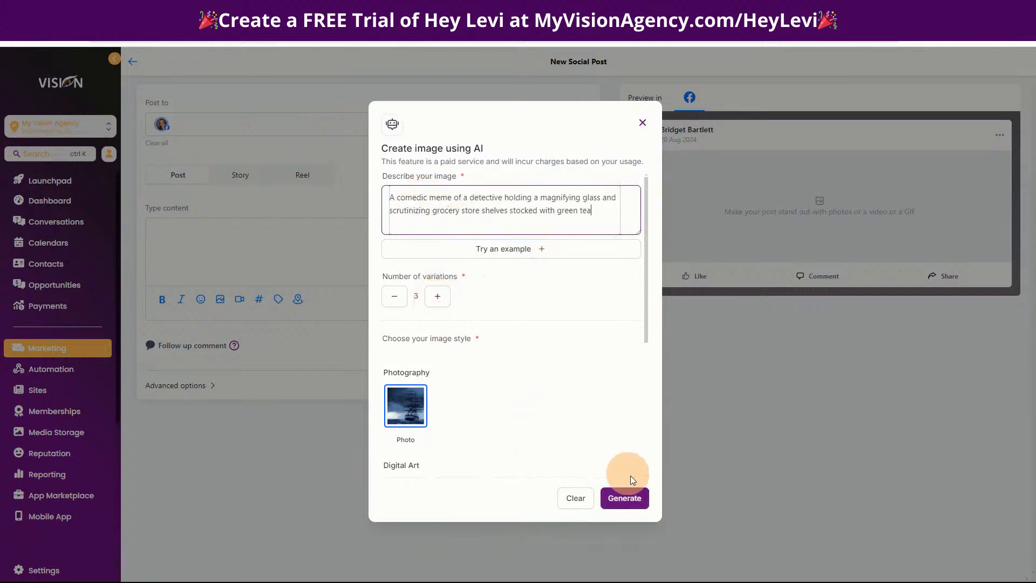
{"action": "left_click", "coordinate": [628, 495]}
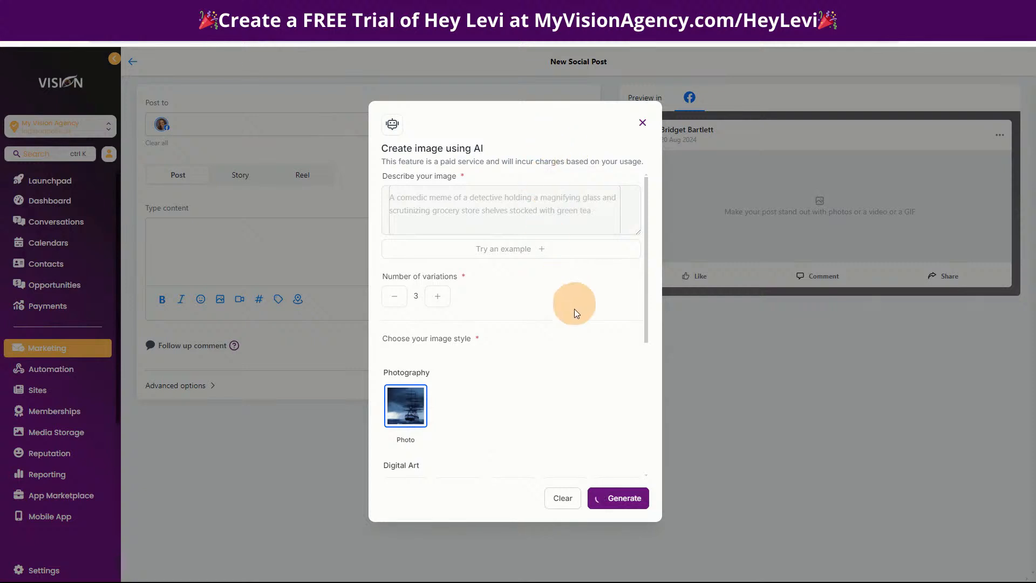
{"action": "scroll", "coordinate": [563, 326], "scroll_direction": "down", "scroll_amount": 4}
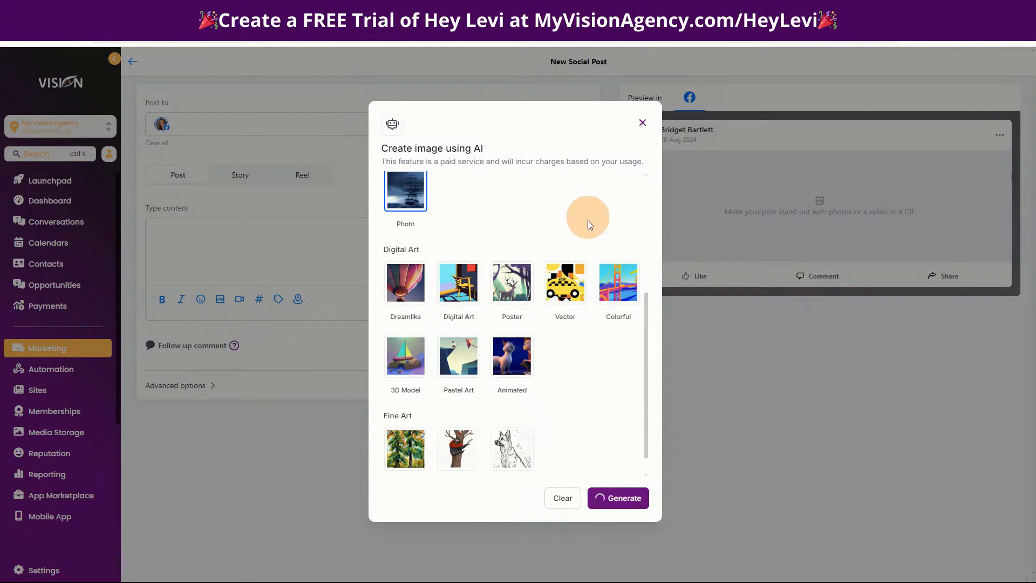
{"action": "scroll", "coordinate": [591, 382], "scroll_direction": "down", "scroll_amount": 1}
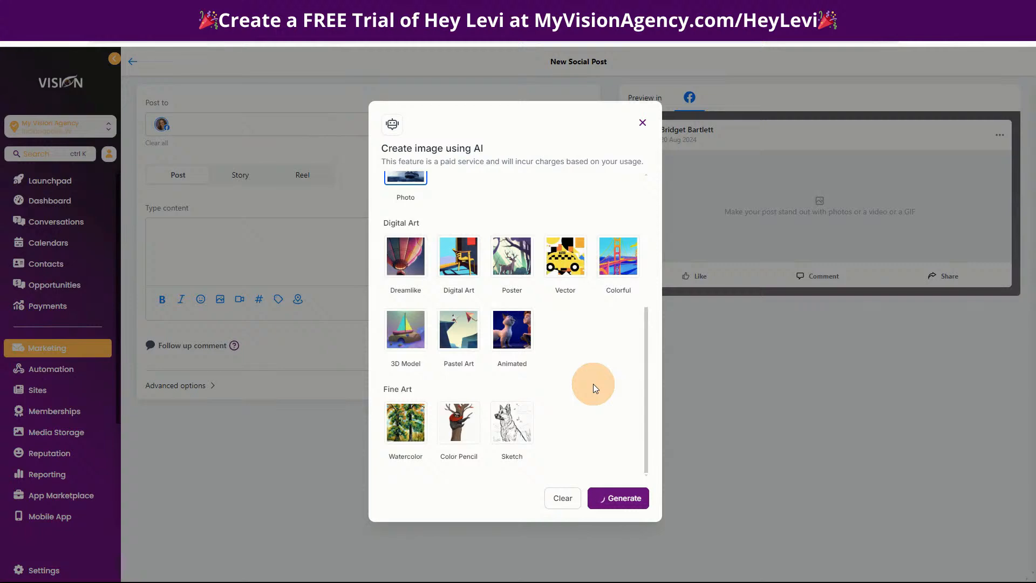
{"action": "scroll", "coordinate": [562, 361], "scroll_direction": "up", "scroll_amount": 5}
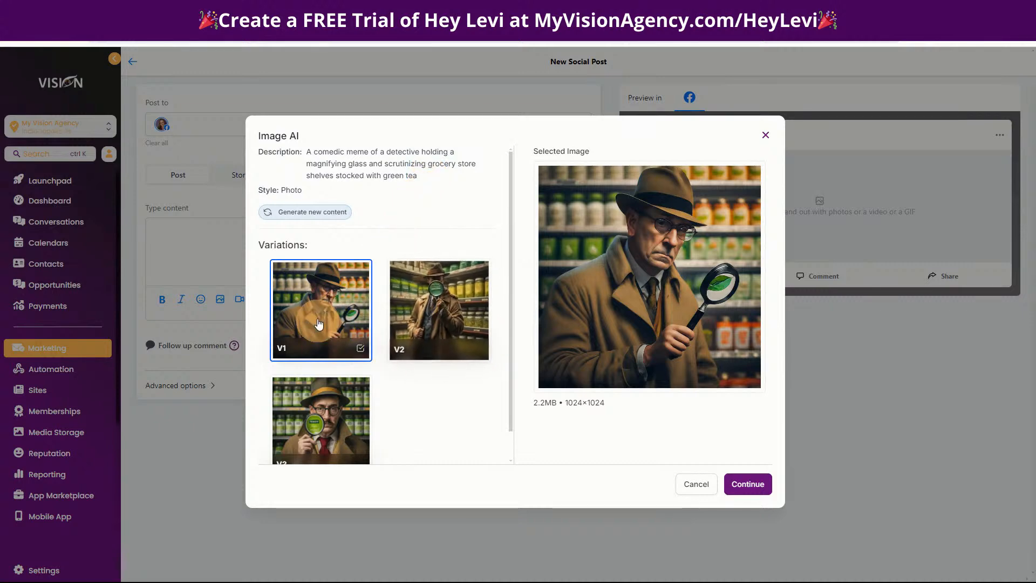
Choose image variation V3 and add it to the social post
{"action": "left_click", "coordinate": [326, 427]}
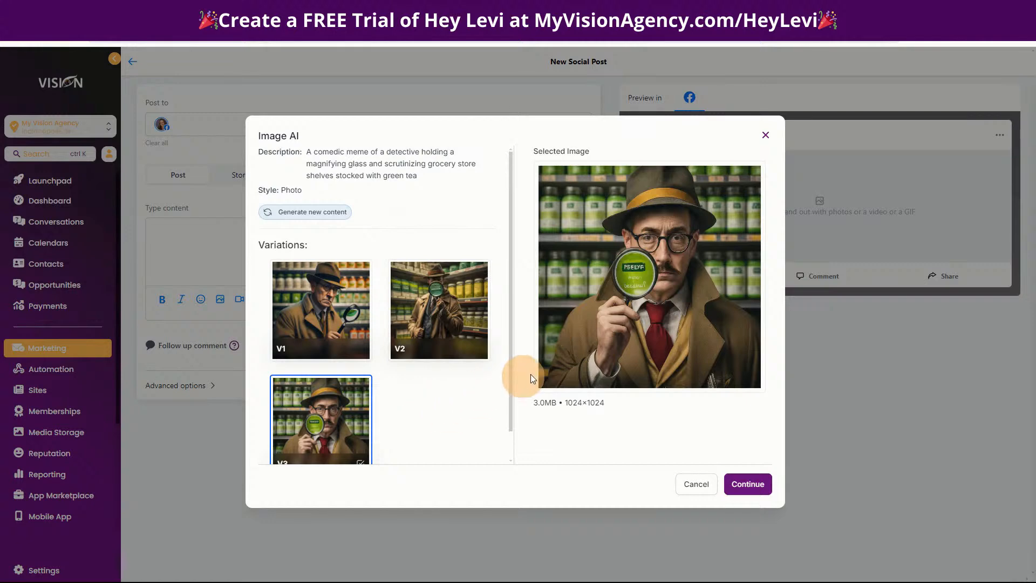
{"action": "scroll", "coordinate": [477, 393], "scroll_direction": "down", "scroll_amount": 2}
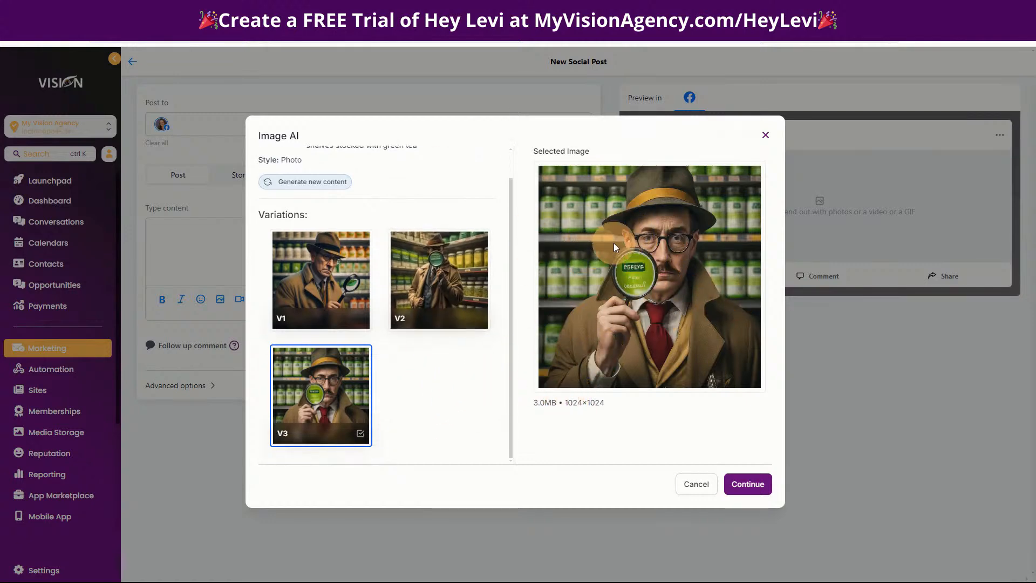
{"action": "left_click", "coordinate": [745, 485]}
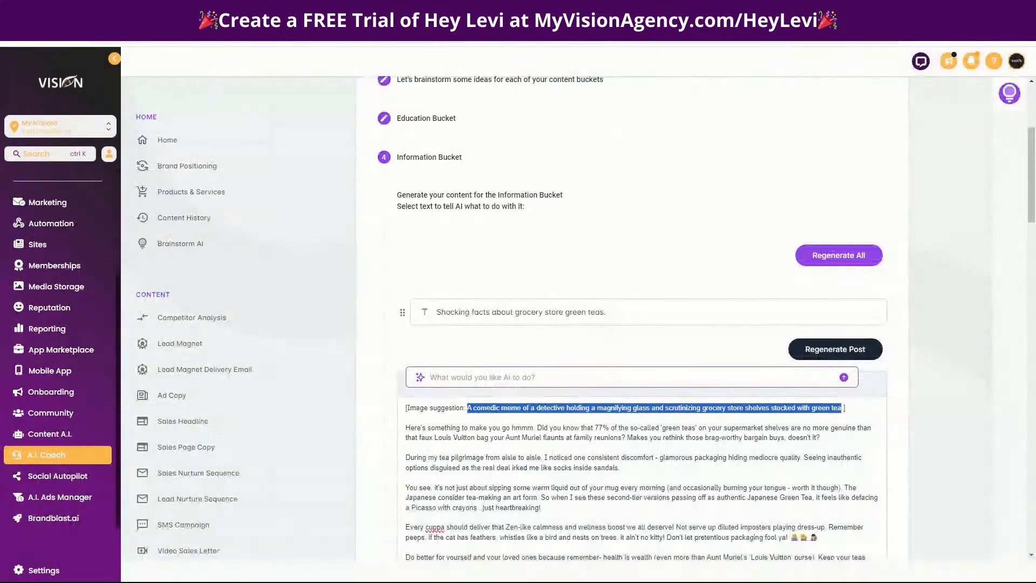
Copy the body text of the "Shocking facts about grocery store green teas" post from the A.I. Coach into the social post's content
{"action": "scroll", "coordinate": [513, 410], "scroll_direction": "down", "scroll_amount": 3}
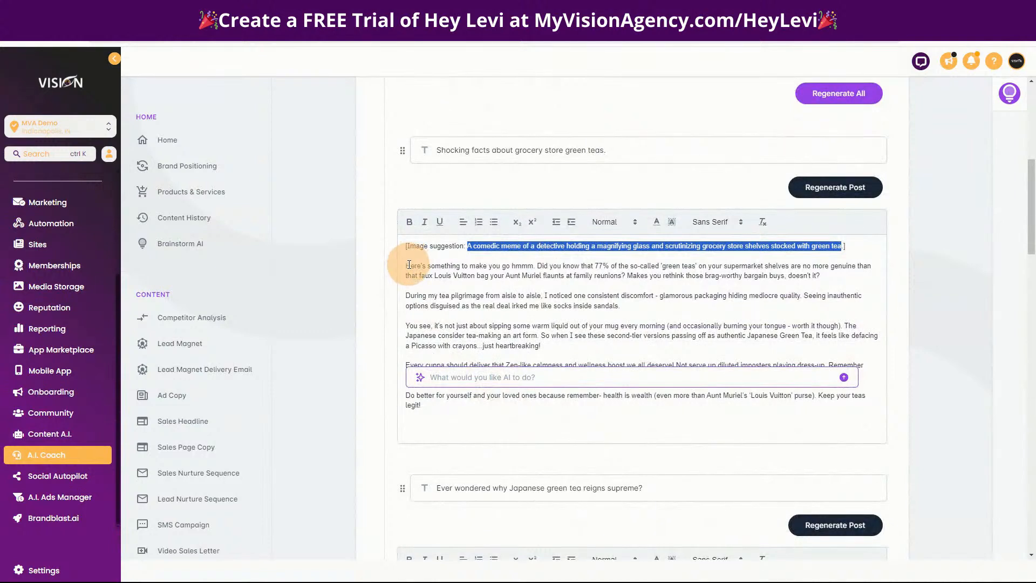
{"action": "left_click", "coordinate": [408, 265]}
{"action": "left_click_drag", "start_coordinate": [413, 270], "coordinate": [531, 425]}
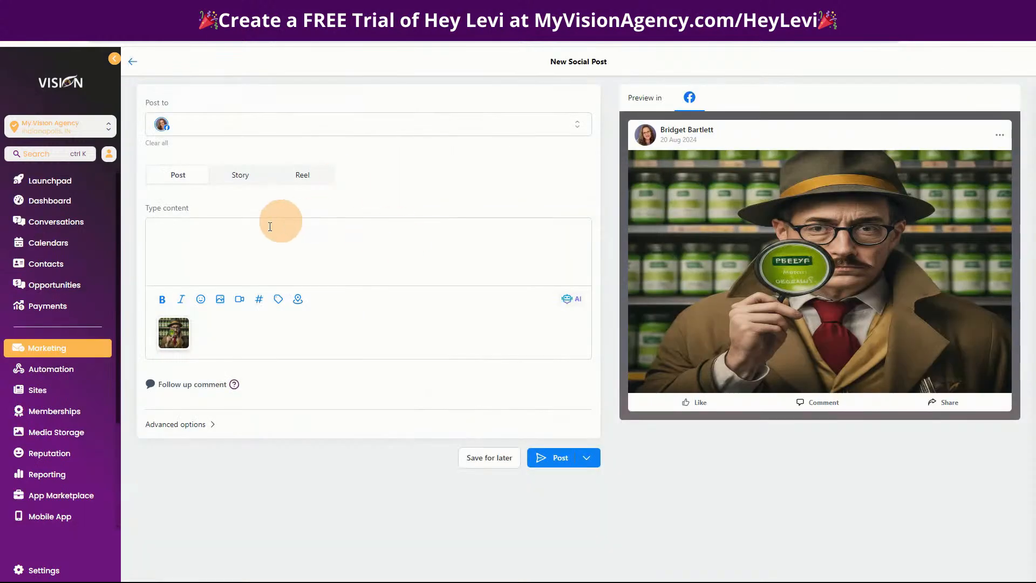
{"action": "left_click", "coordinate": [233, 236]}
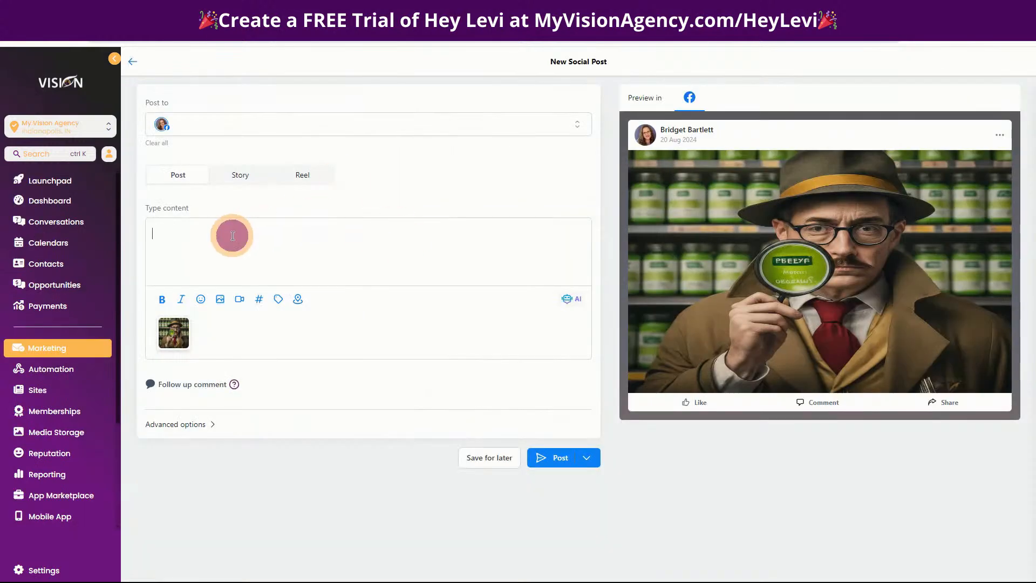
{"action": "key", "text": "ctrl+v"}
{"action": "scroll", "coordinate": [234, 244], "scroll_direction": "up", "scroll_amount": 3}
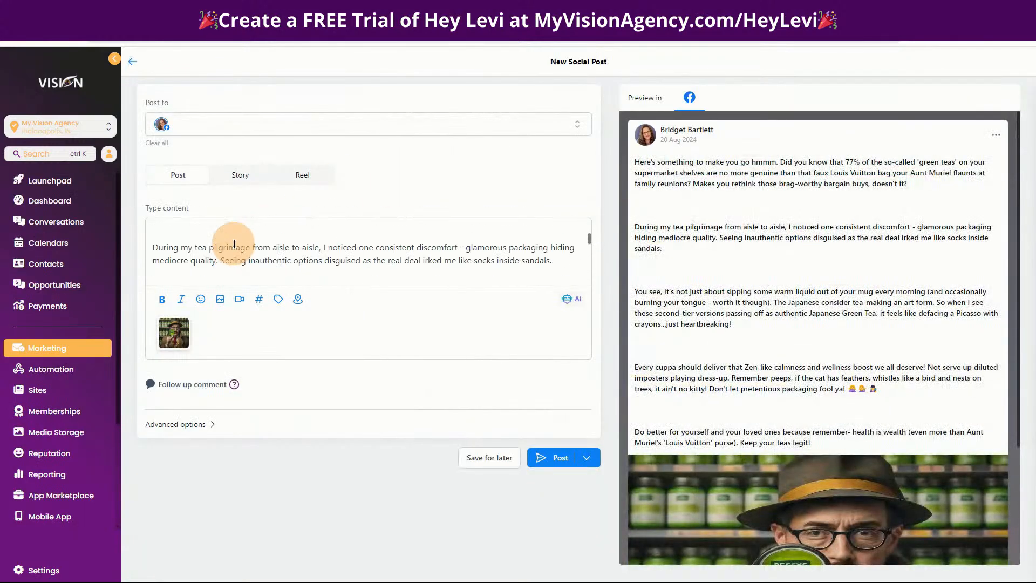
{"action": "scroll", "coordinate": [294, 250], "scroll_direction": "up", "scroll_amount": 2}
Remove the extra blank lines after the first and second paragraphs of the post content
{"action": "left_click", "coordinate": [453, 261]}
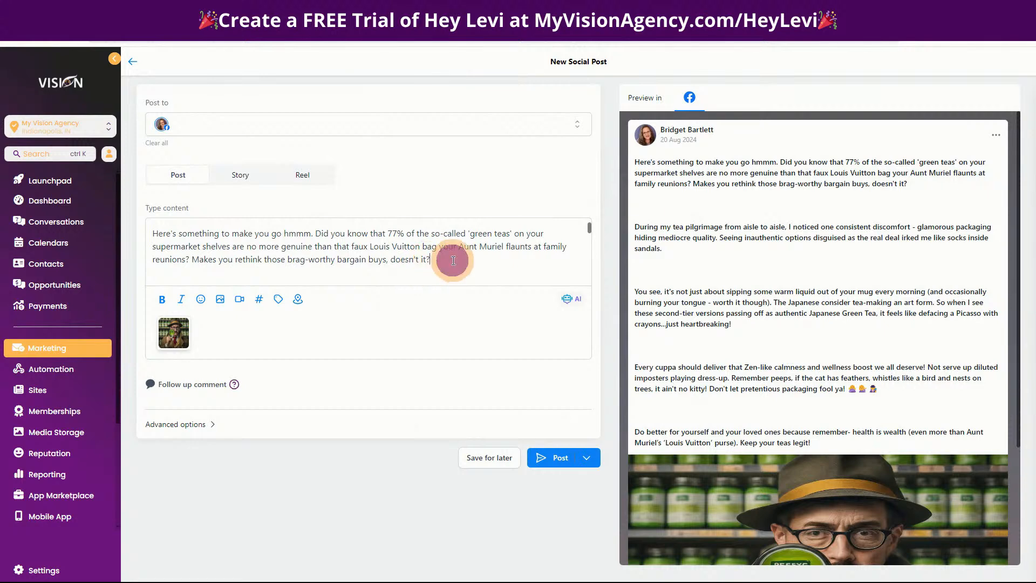
{"action": "key", "text": "Delete"}
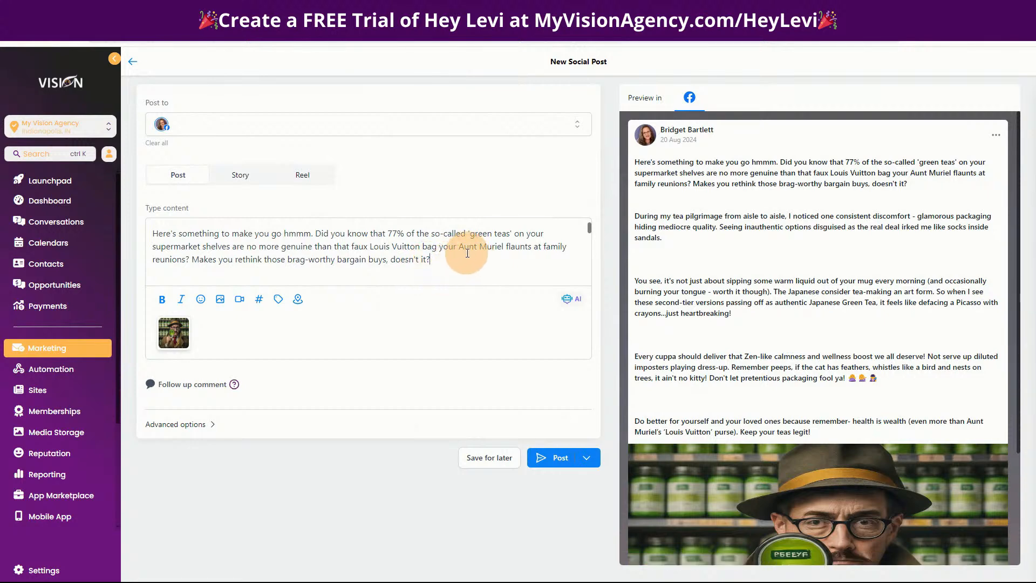
{"action": "key", "text": "Delete"}
{"action": "scroll", "coordinate": [453, 259], "scroll_direction": "down", "scroll_amount": 3}
{"action": "scroll", "coordinate": [399, 270], "scroll_direction": "up", "scroll_amount": 2}
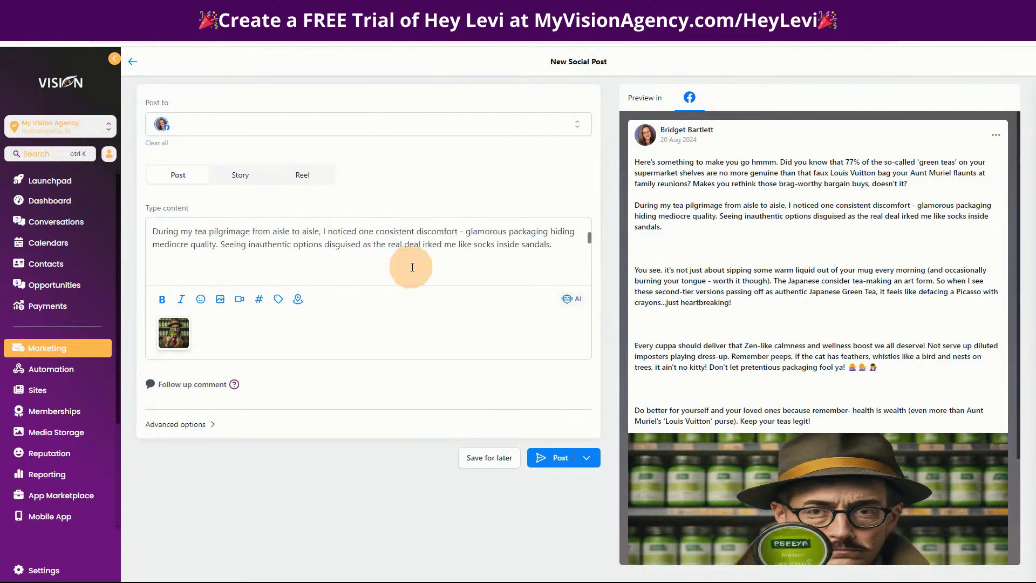
{"action": "left_click", "coordinate": [553, 244]}
{"action": "key", "text": "Delete"}
{"action": "key", "text": "Delete"}
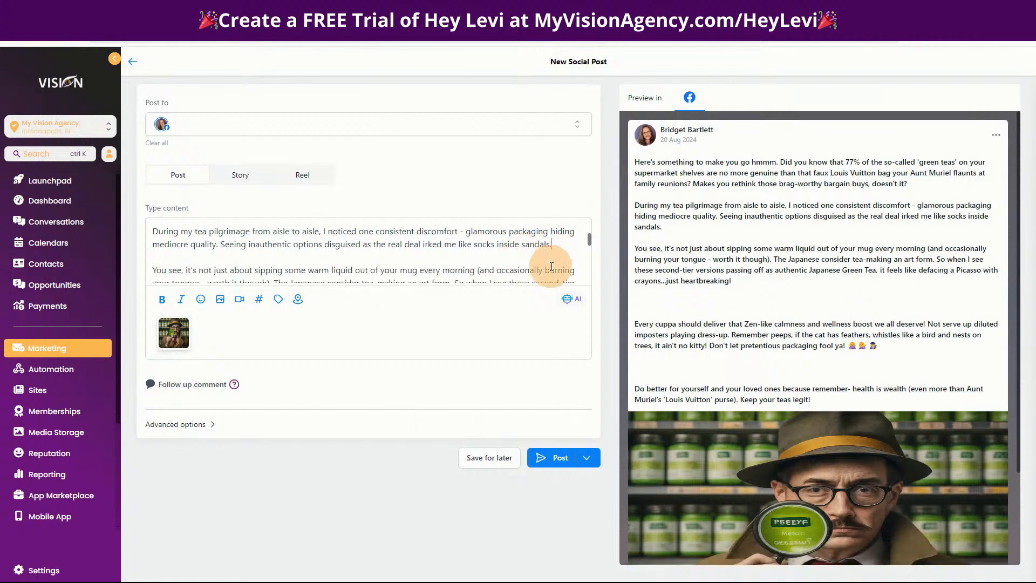
Remove the extra blank lines after the third and fourth paragraphs, keeping one blank line between paragraphs
{"action": "scroll", "coordinate": [554, 259], "scroll_direction": "down", "scroll_amount": 4}
{"action": "scroll", "coordinate": [394, 259], "scroll_direction": "up", "scroll_amount": 4}
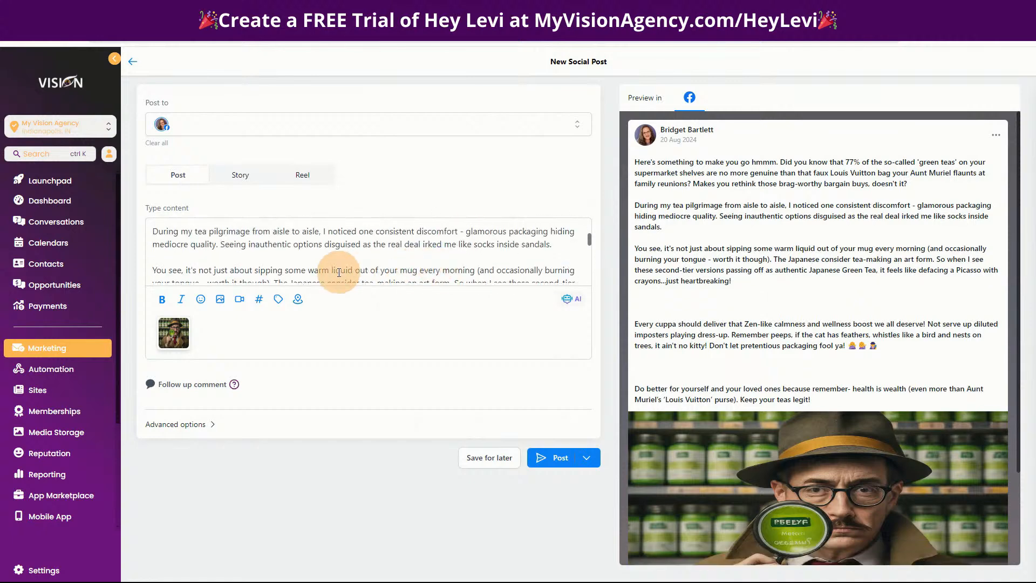
{"action": "scroll", "coordinate": [339, 272], "scroll_direction": "down", "scroll_amount": 3}
{"action": "left_click", "coordinate": [263, 256]}
{"action": "key", "text": "Delete"}
{"action": "key", "text": "Delete"}
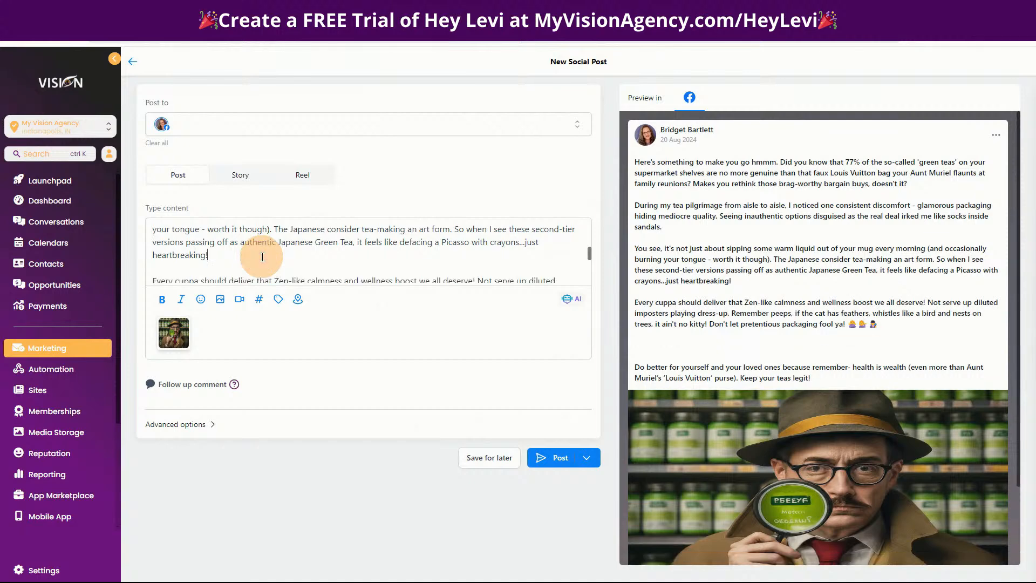
{"action": "key", "text": "Delete"}
{"action": "key", "text": "Return"}
{"action": "scroll", "coordinate": [324, 254], "scroll_direction": "down", "scroll_amount": 4}
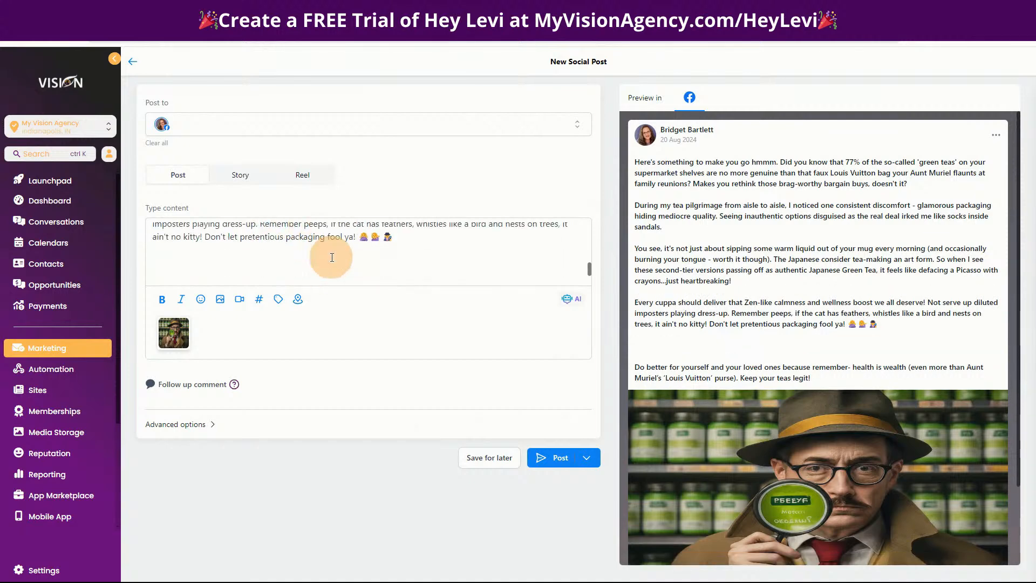
{"action": "left_click", "coordinate": [255, 238]}
{"action": "key", "text": "Delete"}
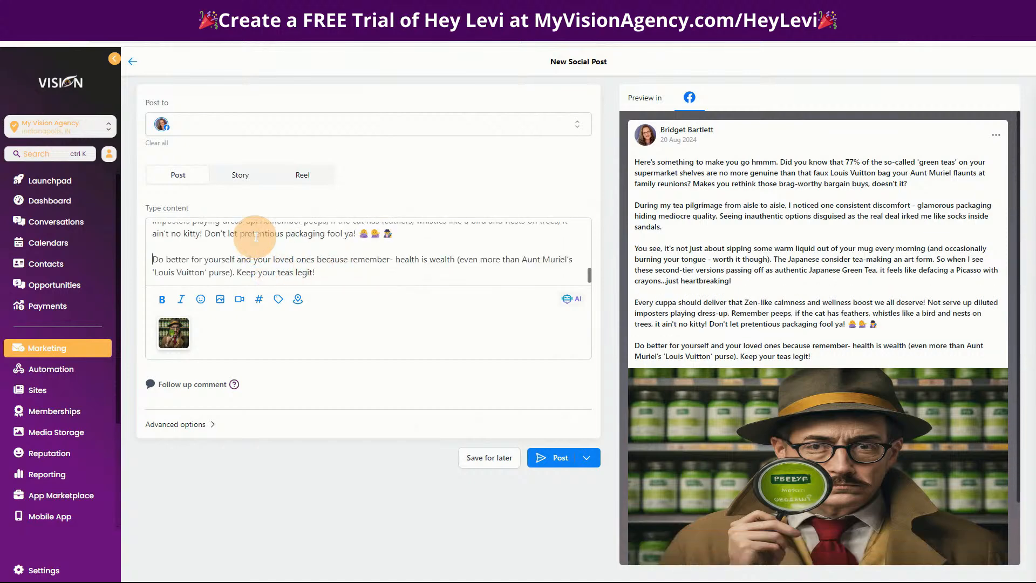
View the saved hashtag options for the post and close them without applying any
{"action": "left_click", "coordinate": [256, 305]}
{"action": "left_click", "coordinate": [329, 212]}
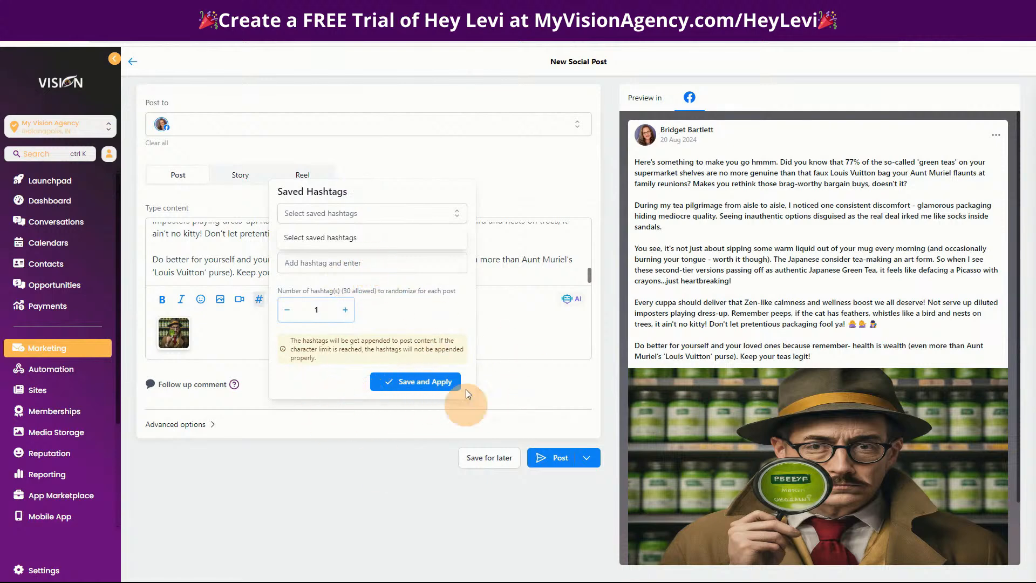
{"action": "left_click", "coordinate": [293, 414]}
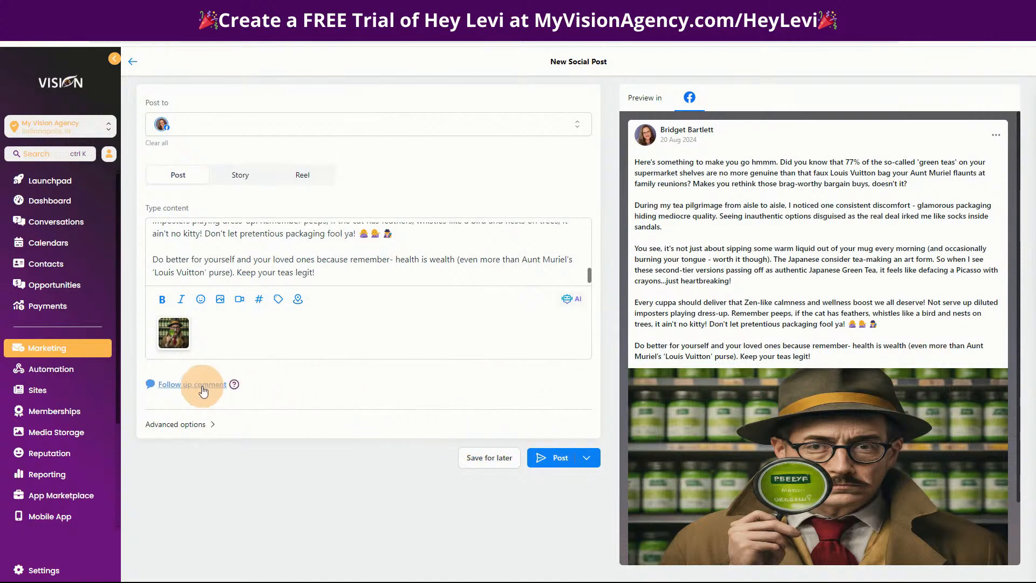
Add a follow up comment to the post that reads "Order your"
{"action": "left_click", "coordinate": [203, 390]}
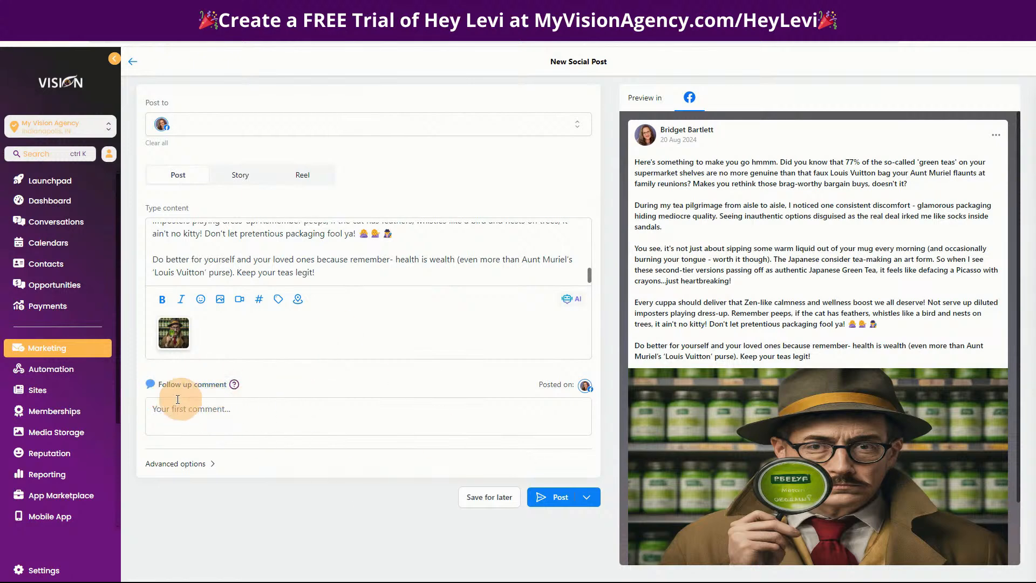
{"action": "mouse_move", "coordinate": [234, 386]}
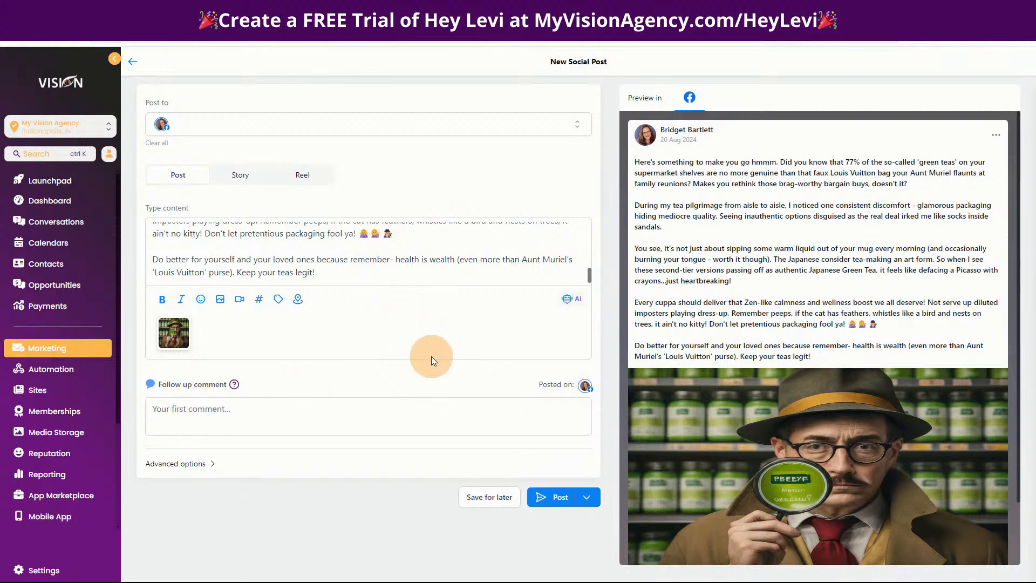
{"action": "scroll", "coordinate": [469, 262], "scroll_direction": "up", "scroll_amount": 5}
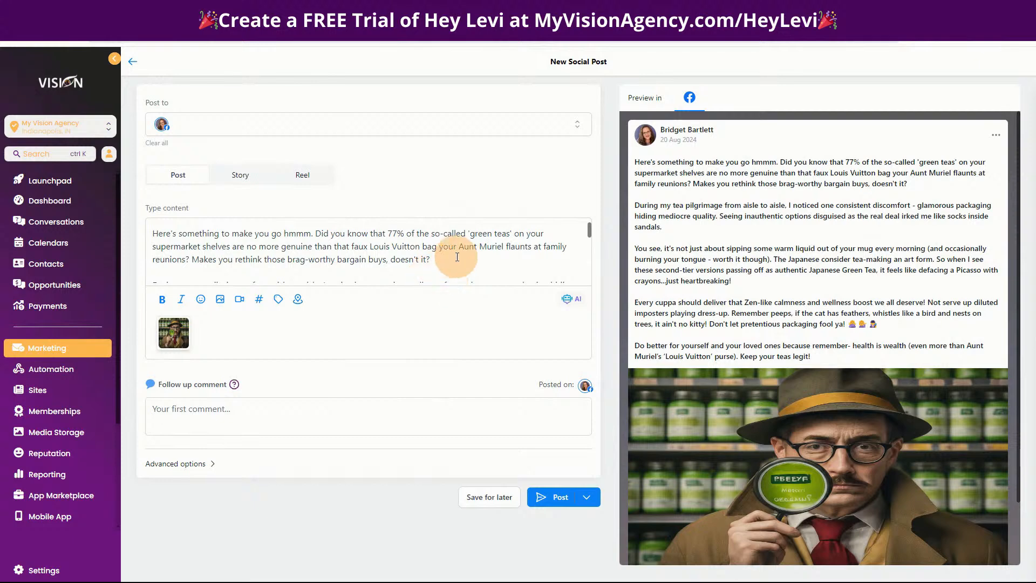
{"action": "scroll", "coordinate": [440, 265], "scroll_direction": "down", "scroll_amount": 5}
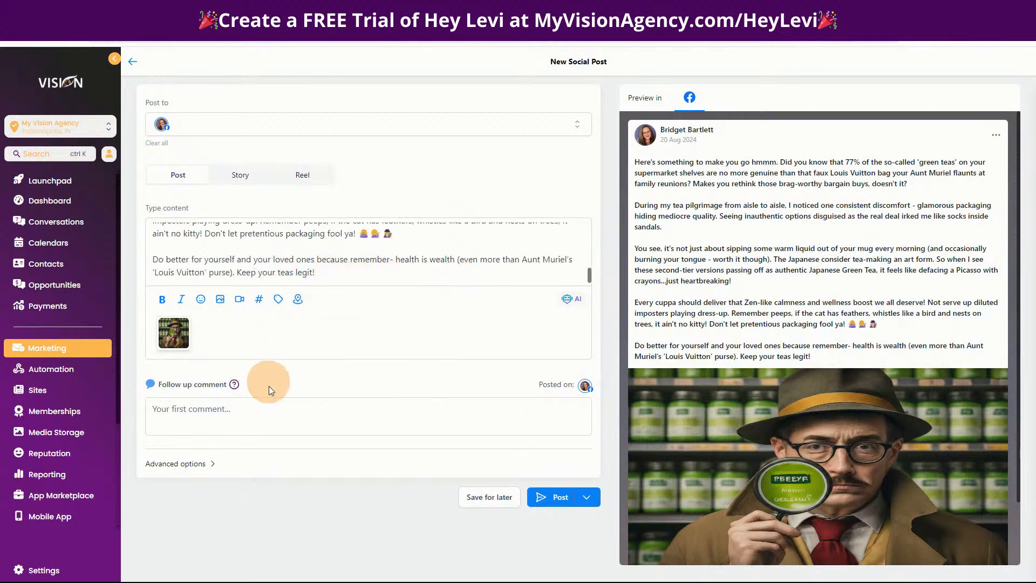
{"action": "left_click", "coordinate": [196, 412]}
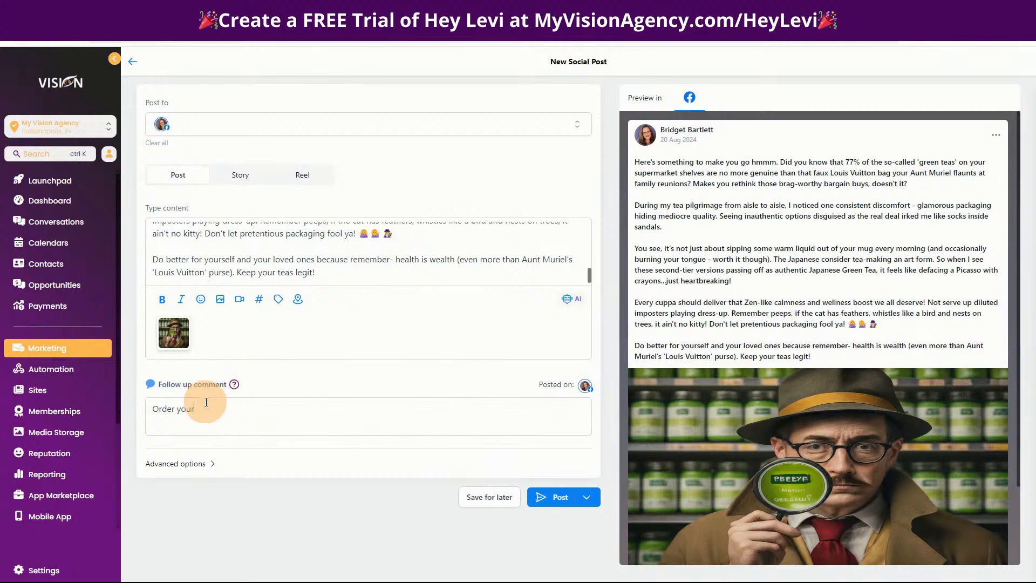
Expand the post's advanced options and look through the category and tag choices without selecting any
{"action": "left_click", "coordinate": [172, 463]}
{"action": "scroll", "coordinate": [367, 423], "scroll_direction": "down", "scroll_amount": 1}
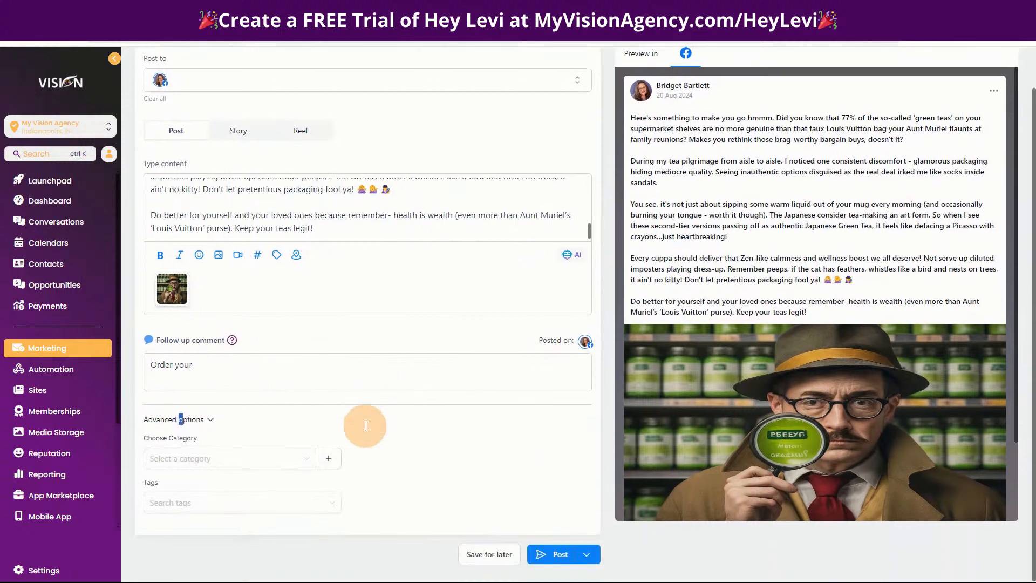
{"action": "left_click", "coordinate": [185, 463]}
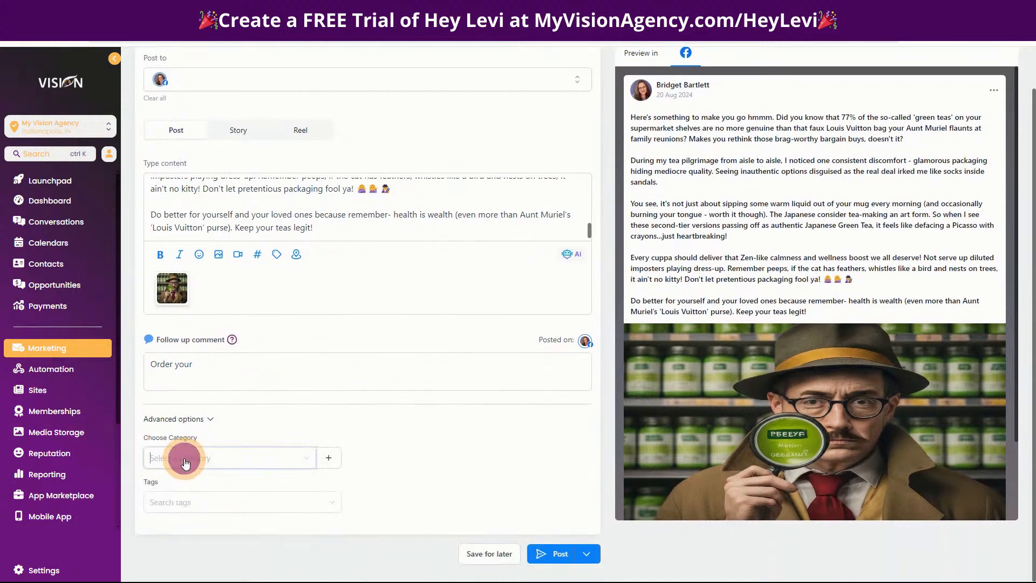
{"action": "left_click", "coordinate": [249, 429]}
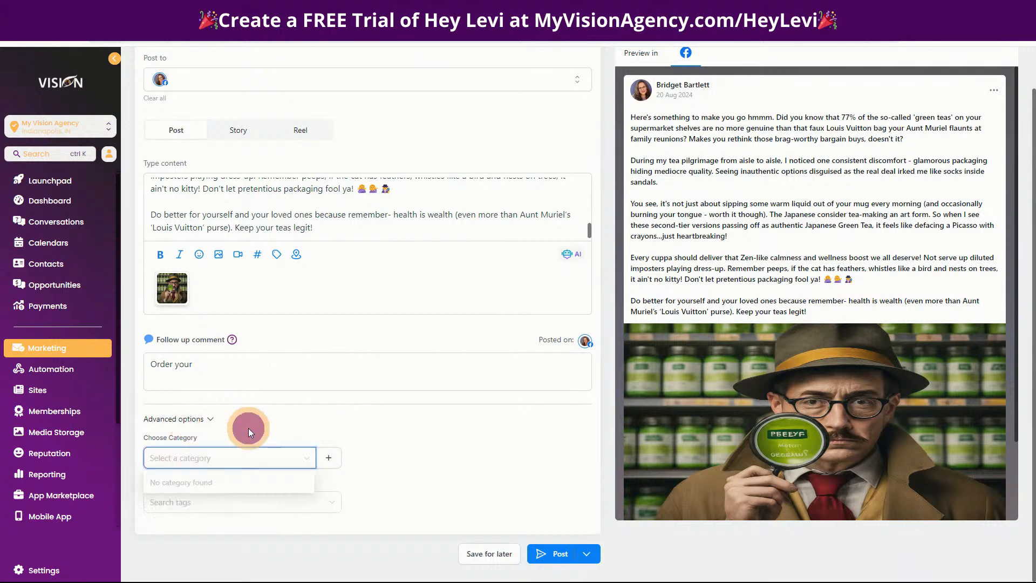
{"action": "left_click", "coordinate": [167, 503]}
{"action": "left_click", "coordinate": [418, 471]}
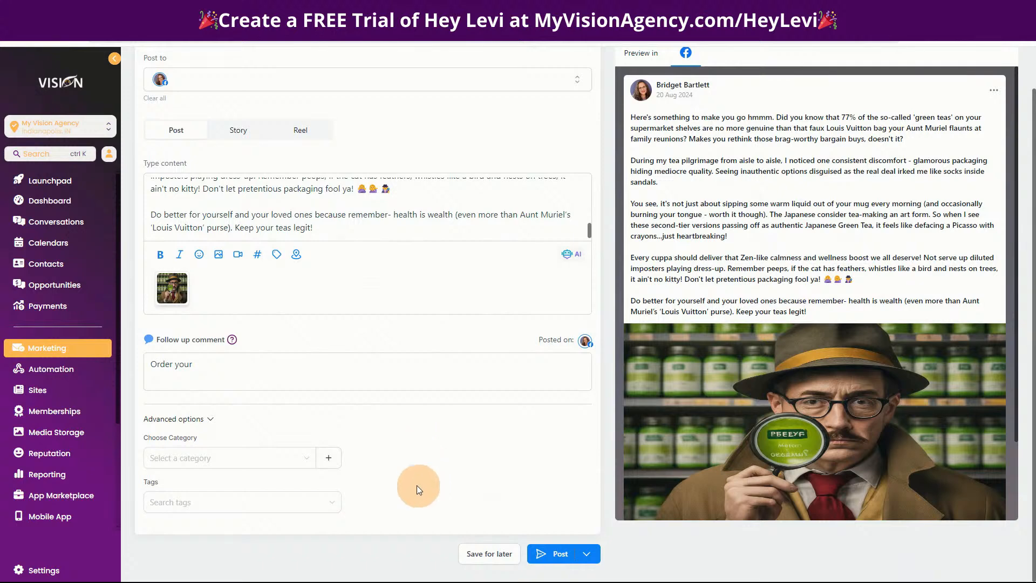
Return to the generated Facebook posts in A.I. Coach and review the post "Ever wondered why Japanese green tea reigns supreme?"
{"action": "scroll", "coordinate": [417, 485], "scroll_direction": "up", "scroll_amount": 2}
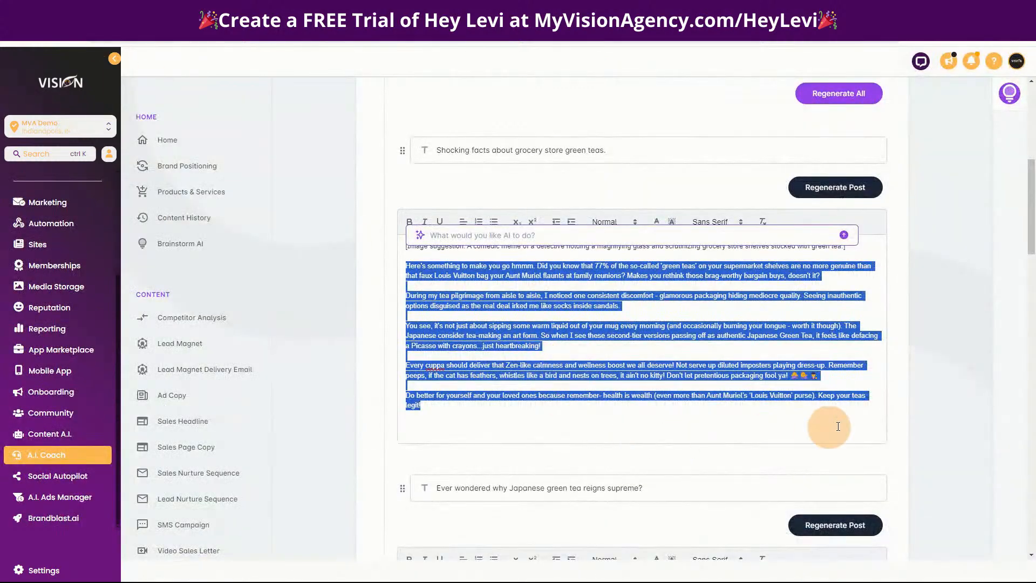
{"action": "scroll", "coordinate": [937, 445], "scroll_direction": "down", "scroll_amount": 4}
{"action": "scroll", "coordinate": [941, 444], "scroll_direction": "down", "scroll_amount": 1}
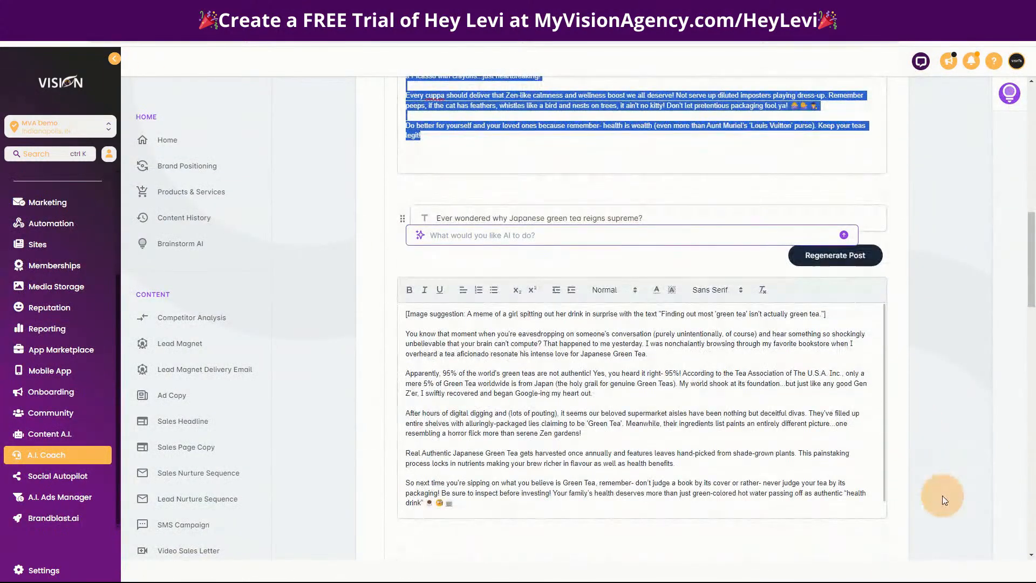
{"action": "left_click", "coordinate": [953, 465]}
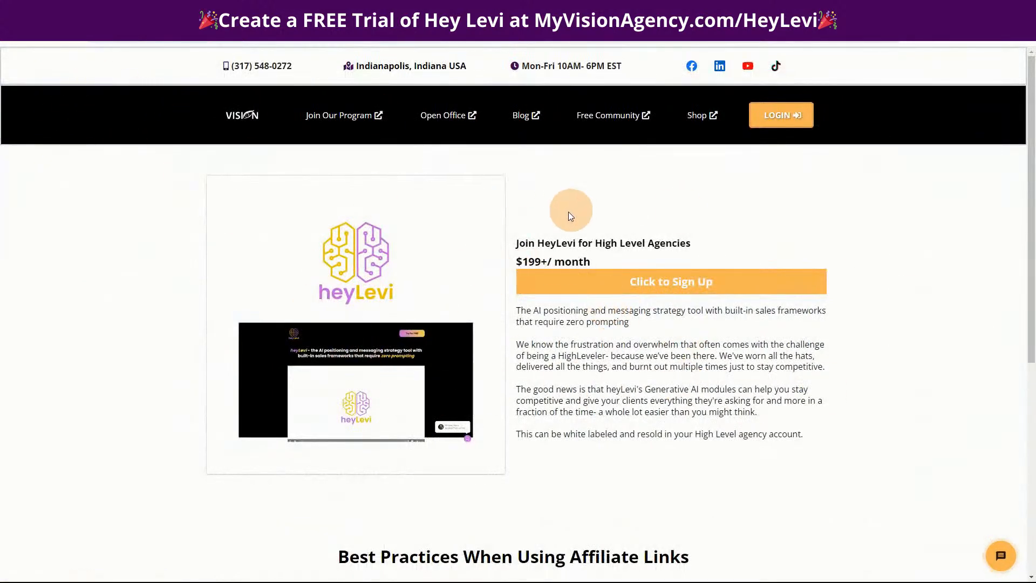
Open the HeyLevi sign-up page for High Level agencies and look through its whitelabel steps and built-in copywriting frameworks
{"action": "left_click", "coordinate": [678, 292]}
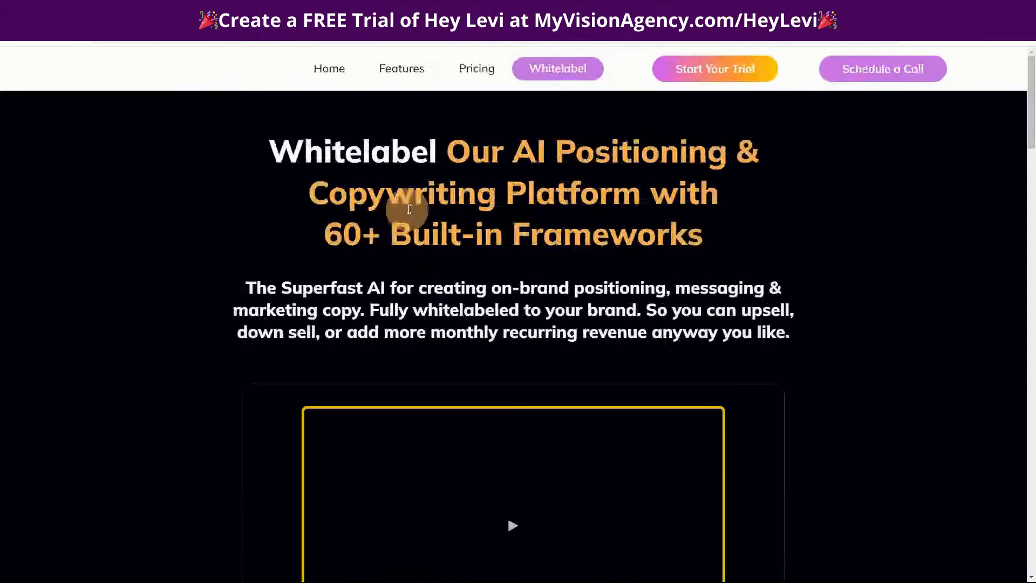
{"action": "scroll", "coordinate": [831, 325], "scroll_direction": "down", "scroll_amount": 2}
{"action": "scroll", "coordinate": [832, 325], "scroll_direction": "down", "scroll_amount": 20}
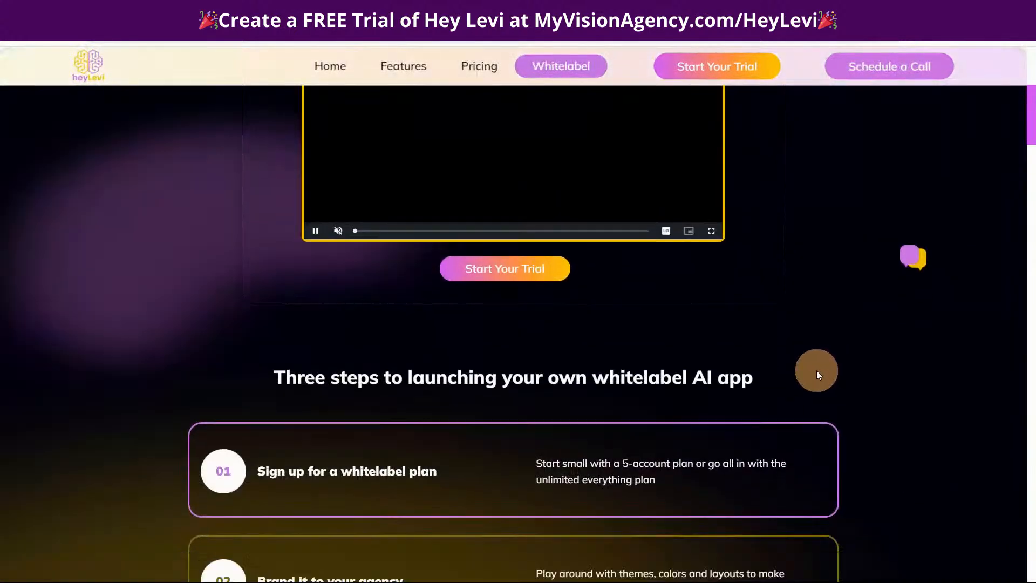
{"action": "scroll", "coordinate": [859, 399], "scroll_direction": "down", "scroll_amount": 15}
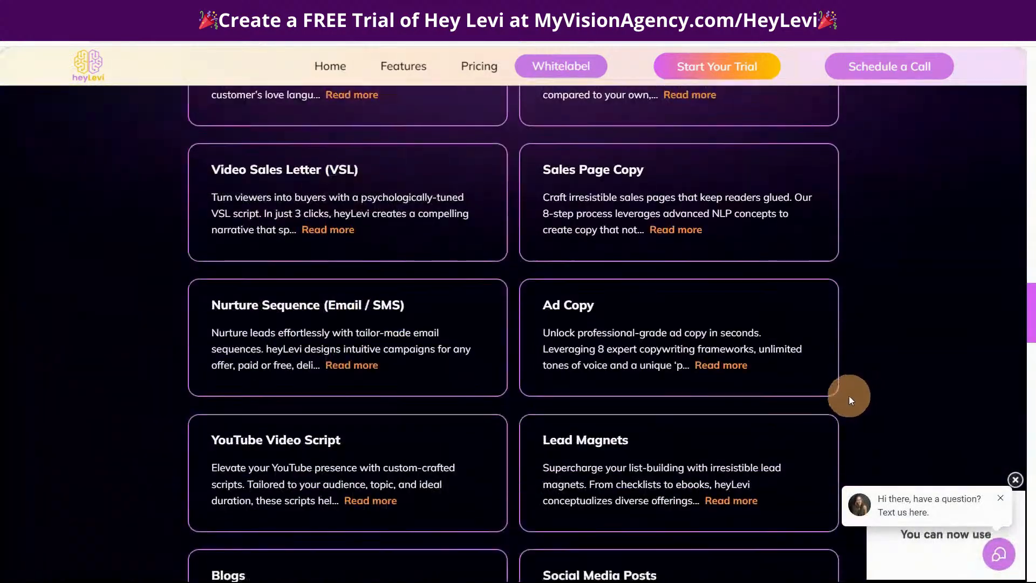